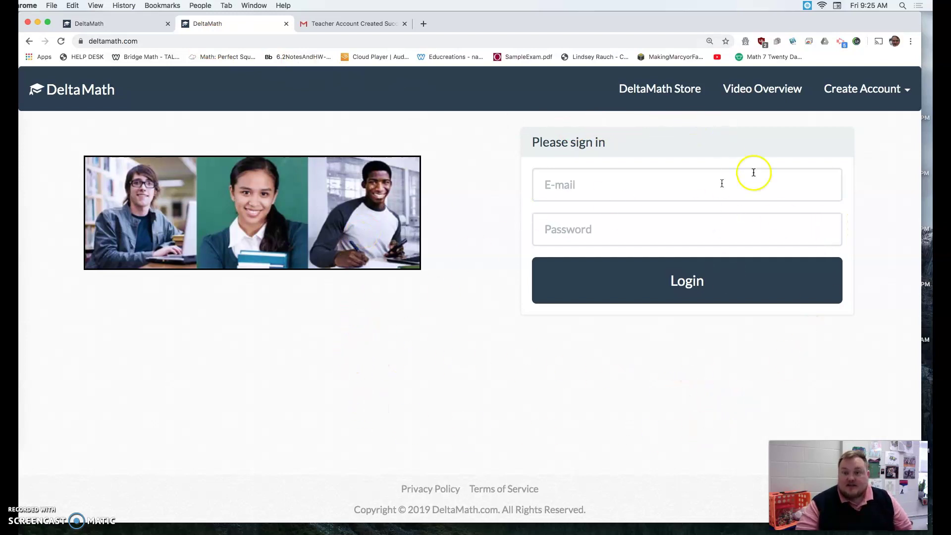
- Open the Create Account menu to show the student and teacher account options
click(873, 98)
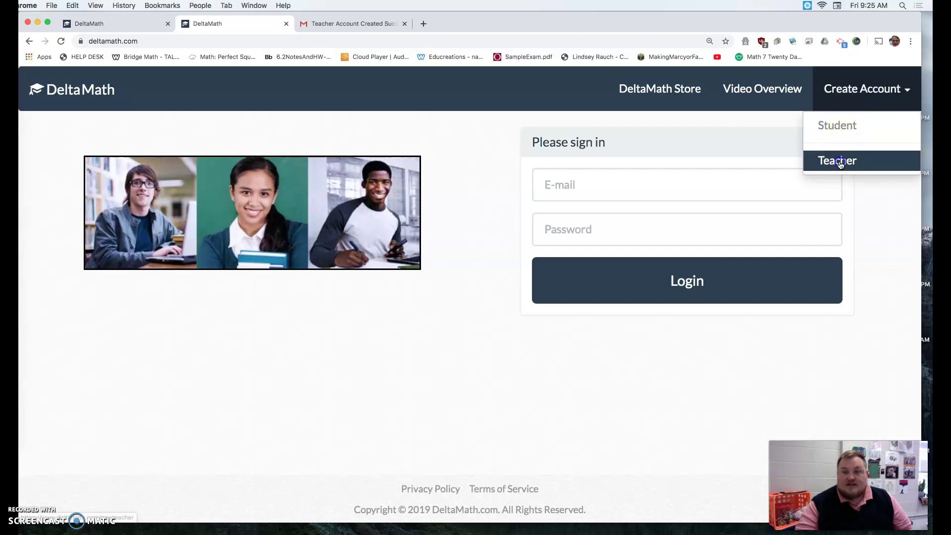
- Start a Teacher account and set Class Groupings to Class with 4 classes
click(842, 159)
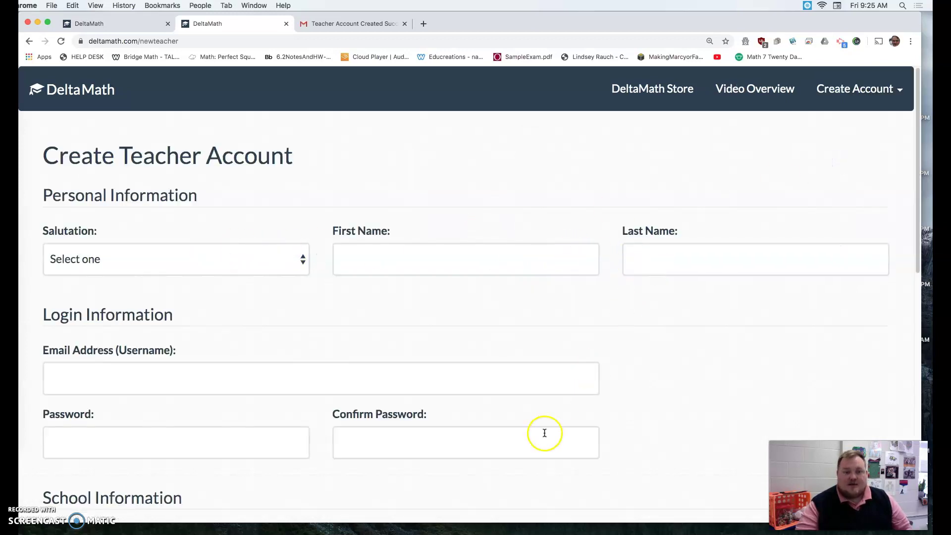
scroll(460, 388, down, 3)
scroll(465, 391, down, 8)
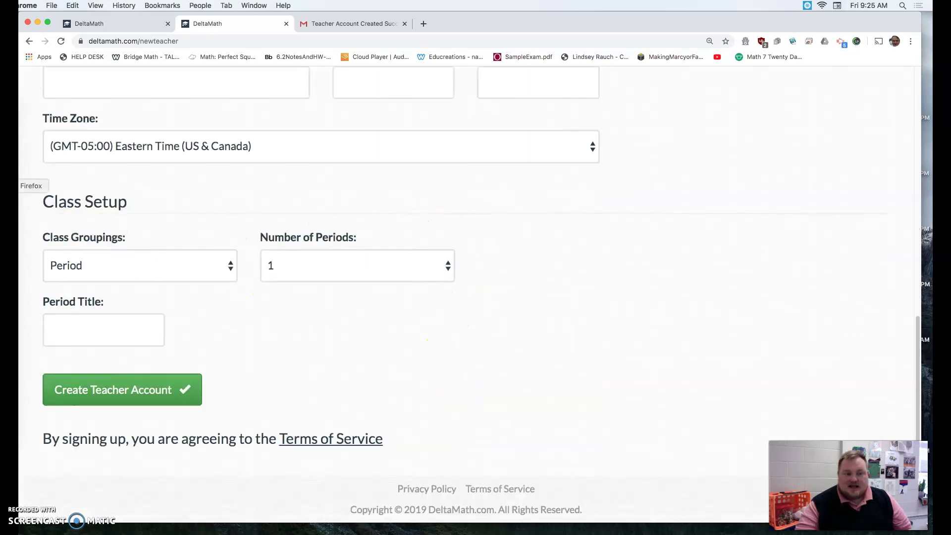
click(163, 266)
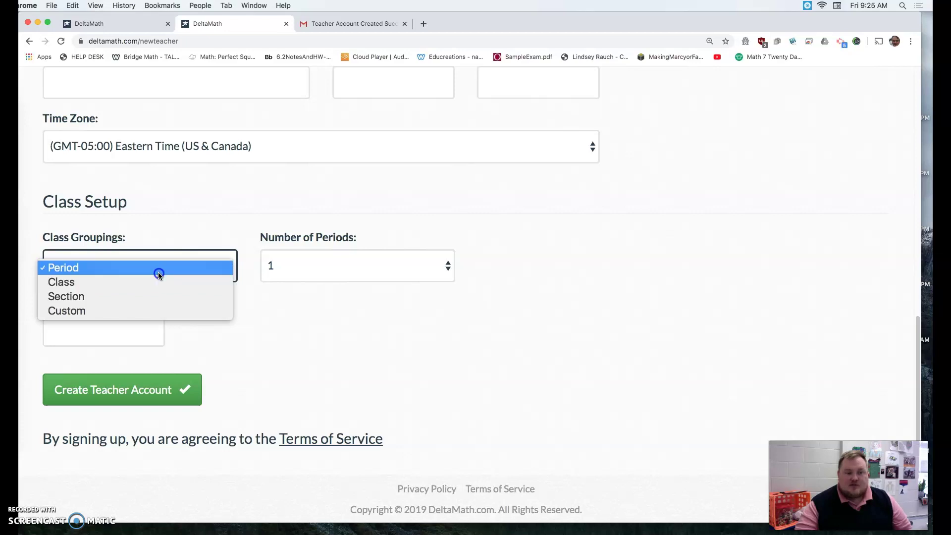
click(159, 271)
click(192, 276)
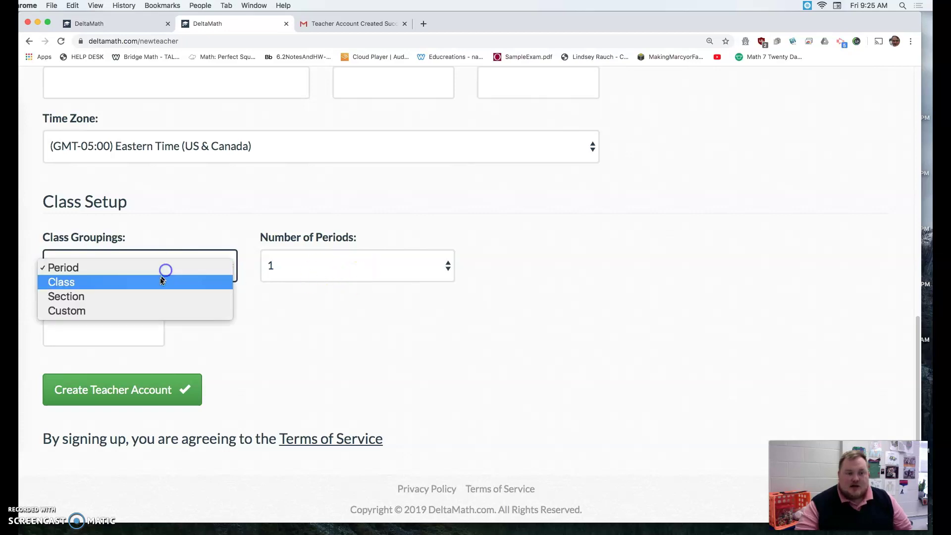
click(164, 279)
click(326, 262)
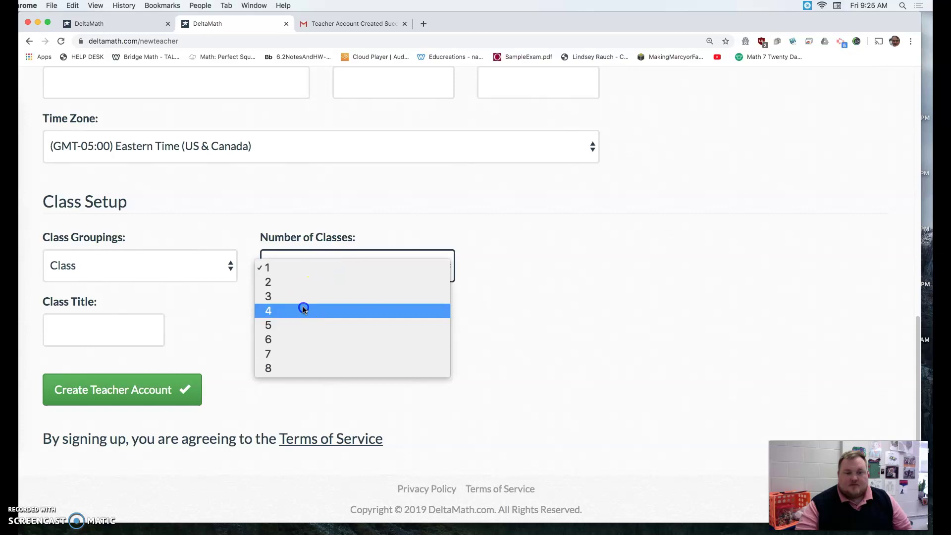
click(303, 309)
- Step through the four empty Class Title fields twice, then return to the form's top
click(112, 331)
click(274, 329)
click(385, 335)
click(533, 335)
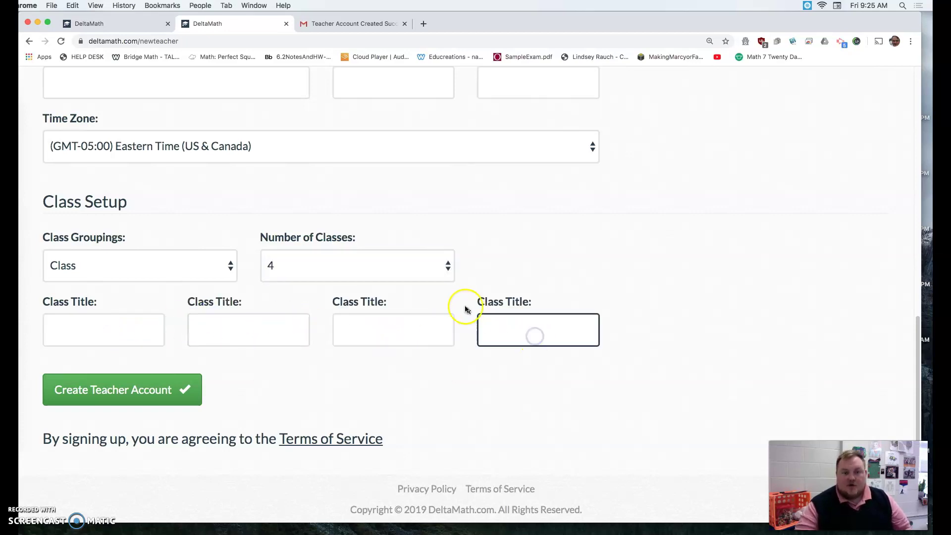
click(118, 331)
click(202, 329)
click(382, 339)
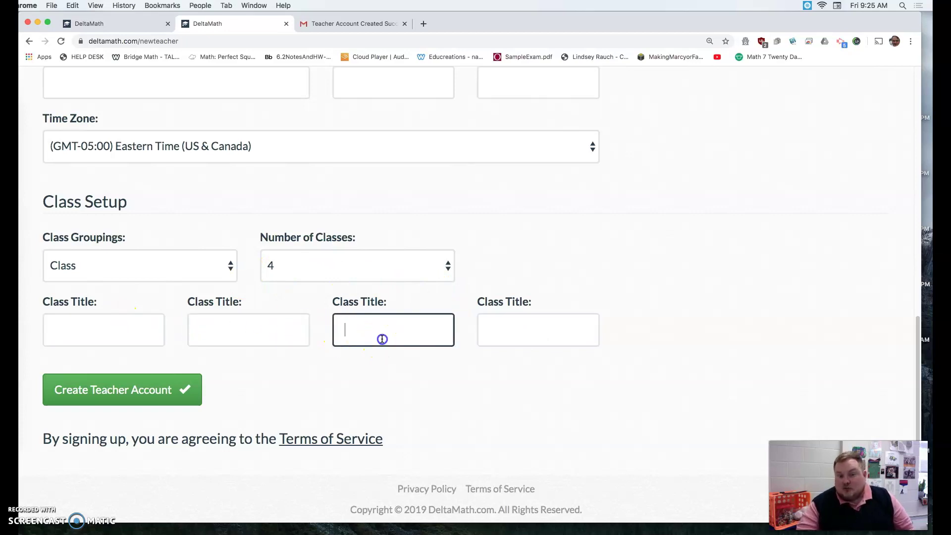
click(497, 331)
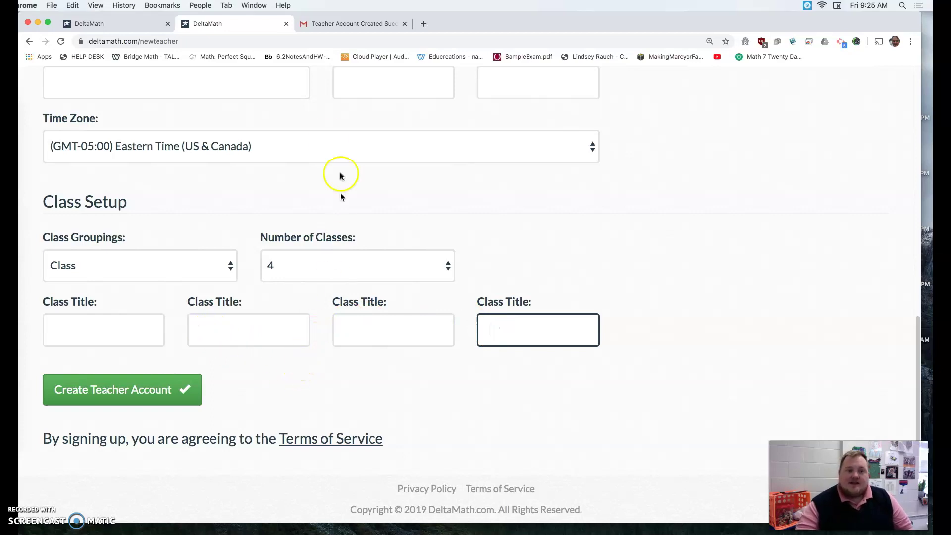
scroll(327, 129, up, 15)
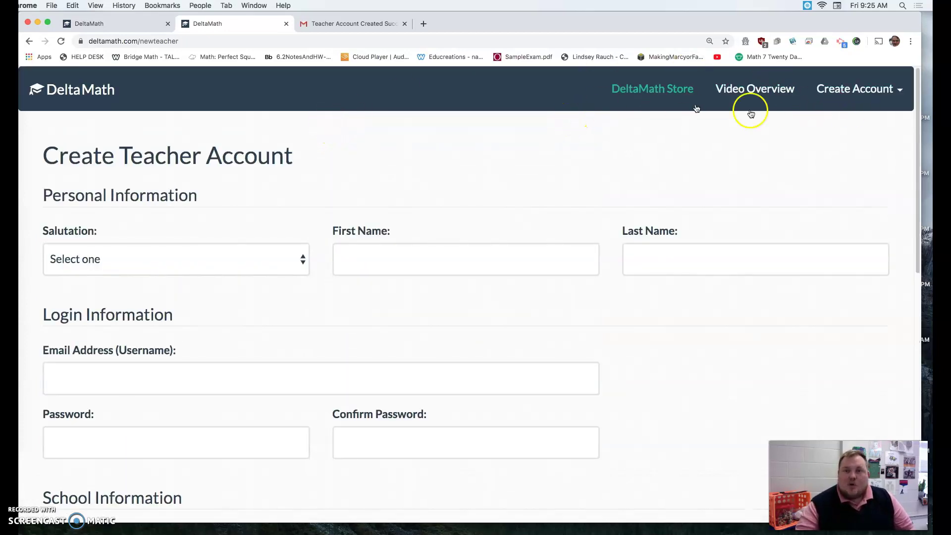
- In the Gmail 'Teacher Account Created' email, select the teacher code
click(357, 25)
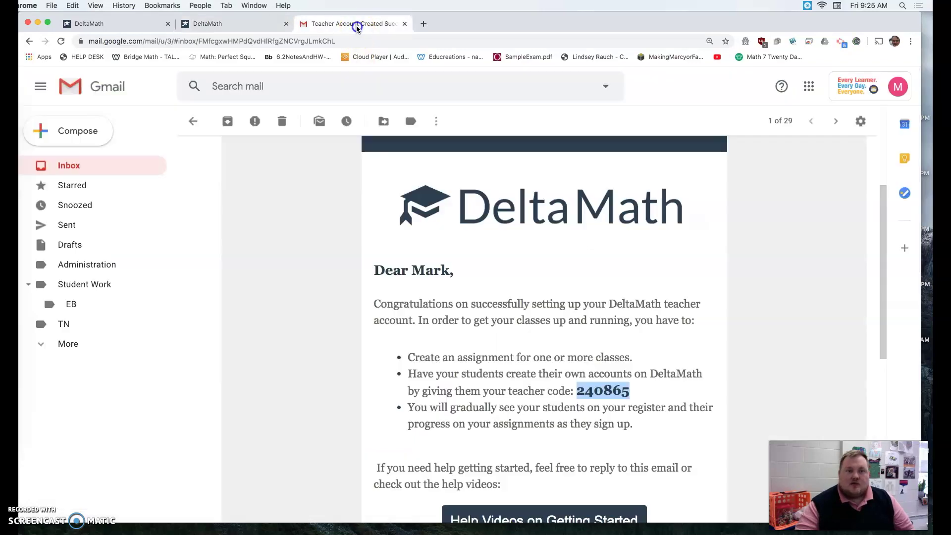
scroll(495, 322, down, 2)
scroll(441, 220, up, 3)
scroll(479, 189, up, 1)
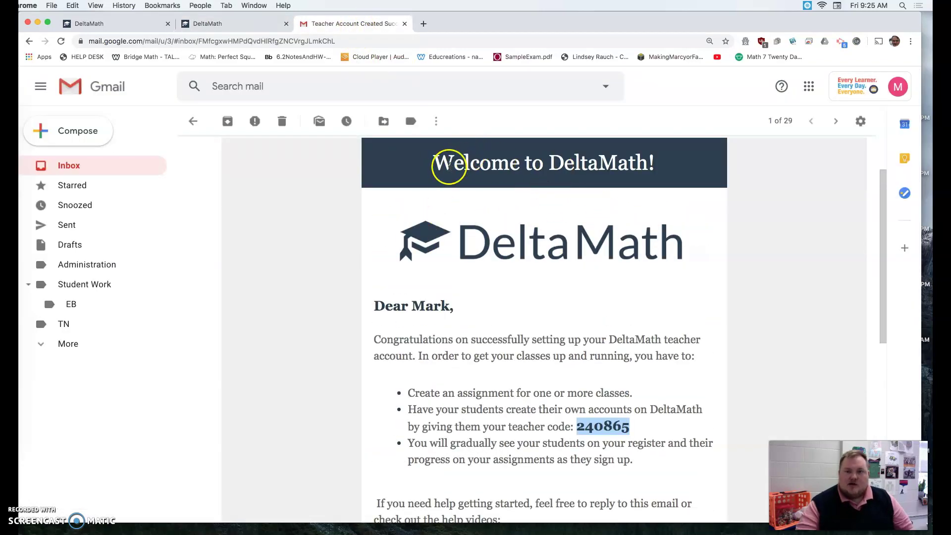
scroll(569, 347, down, 2)
click(491, 361)
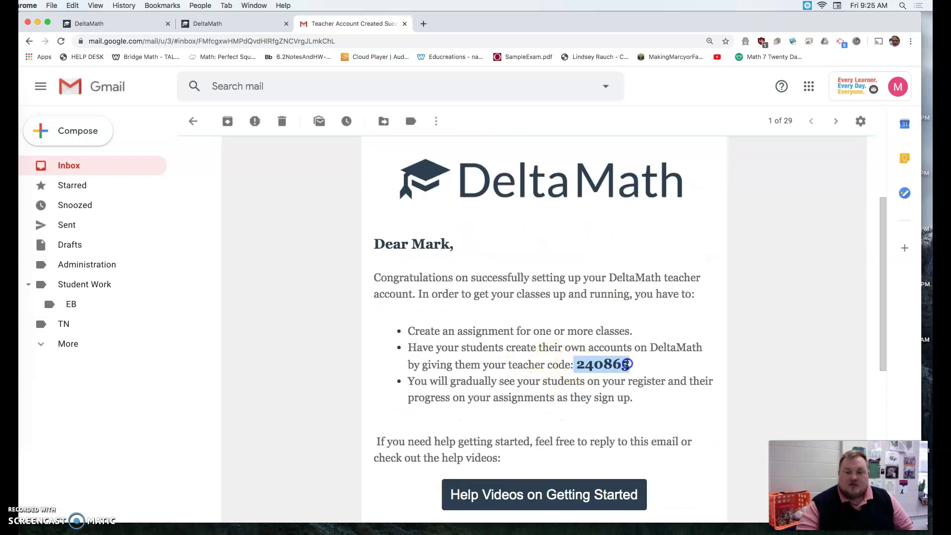
- In a new tab, go to deltamath.com and start creating a Student account
click(421, 23)
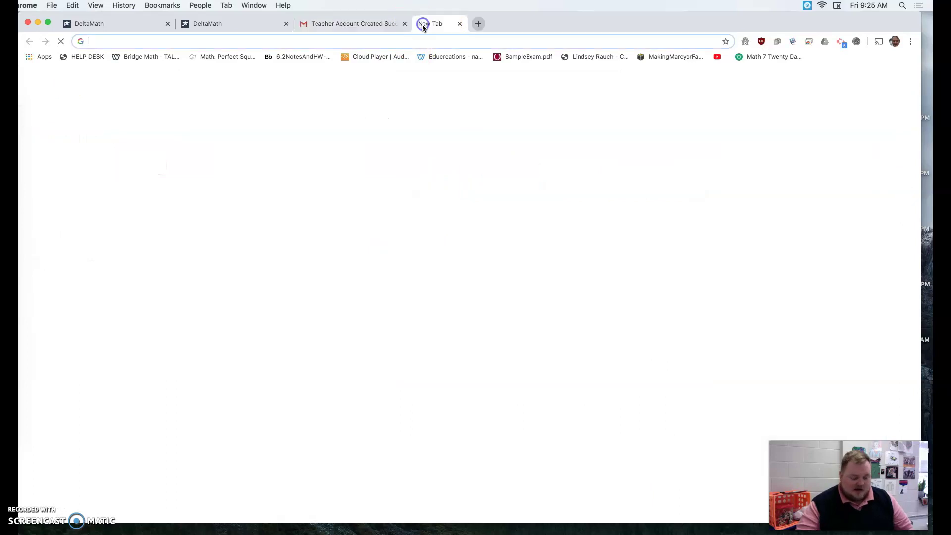
text(delta)
key(Return)
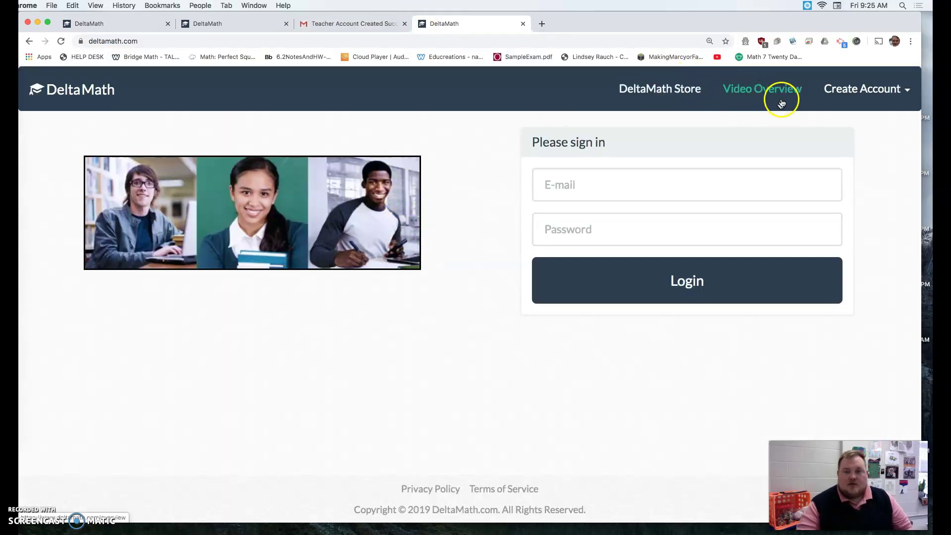
click(862, 94)
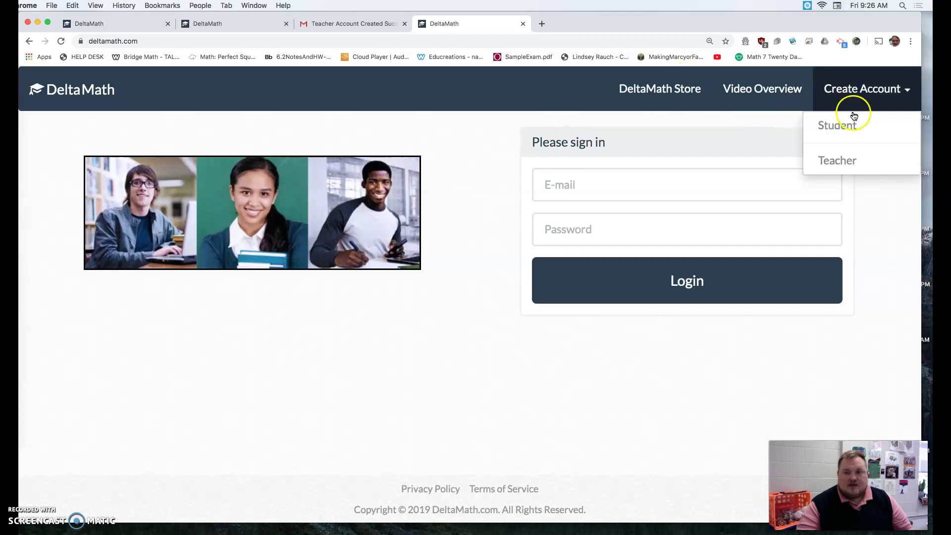
click(854, 123)
- Paste the teacher code, view the teacher's class list, then cancel the student sign-up
click(293, 188)
click(350, 23)
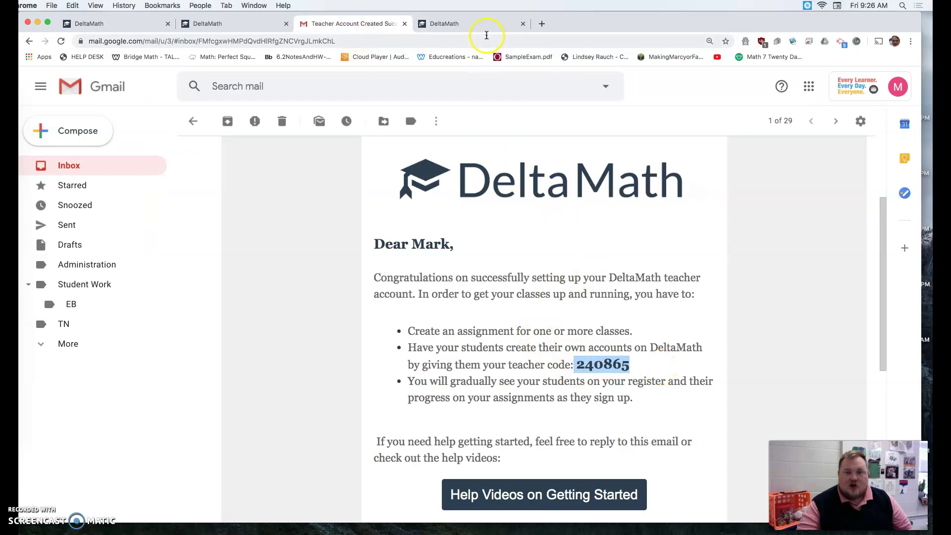
click(467, 23)
scroll(406, 425, down, 3)
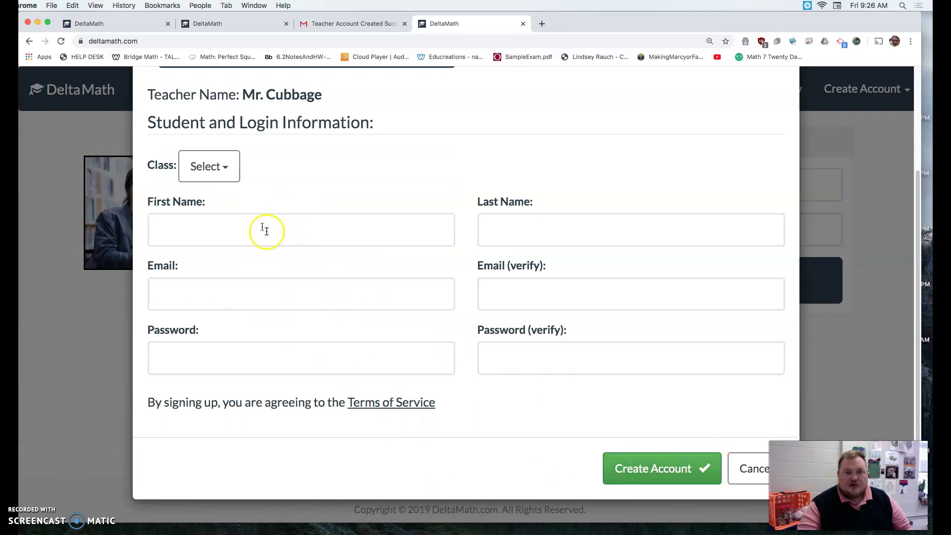
click(206, 174)
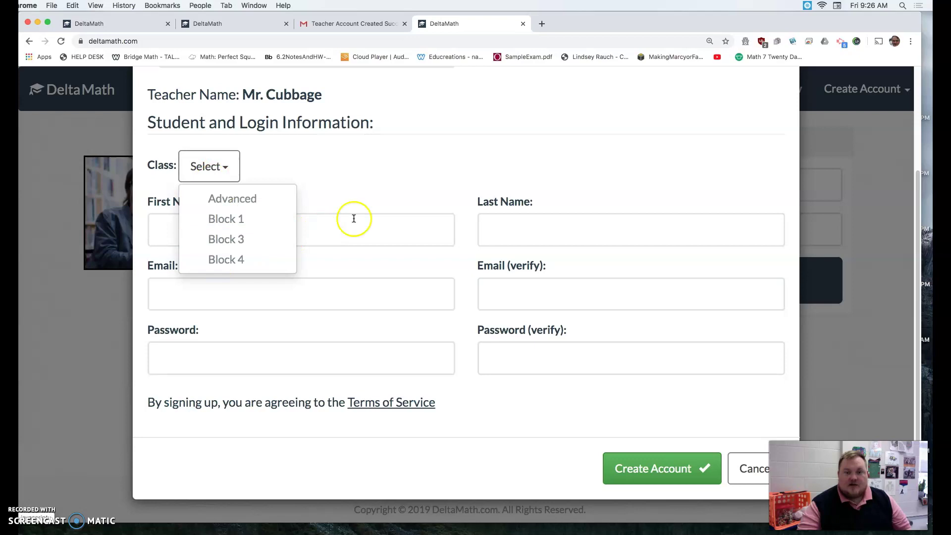
click(732, 474)
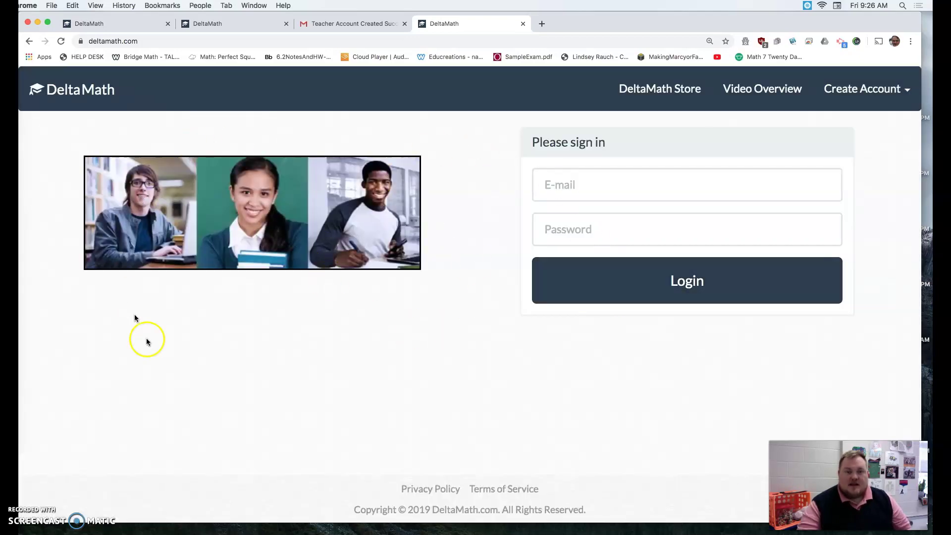
- In the first DeltaMath tab, close the Success notice and log in with the password
click(133, 25)
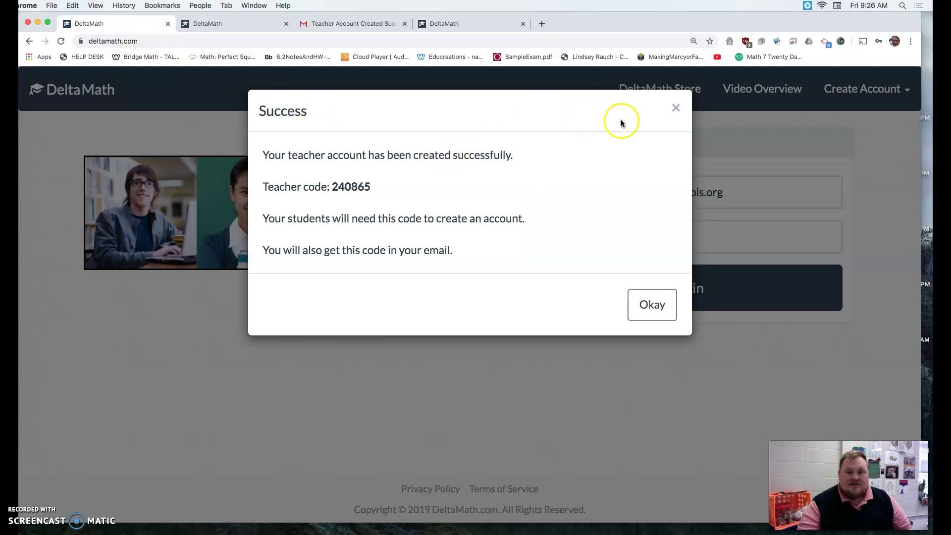
click(673, 108)
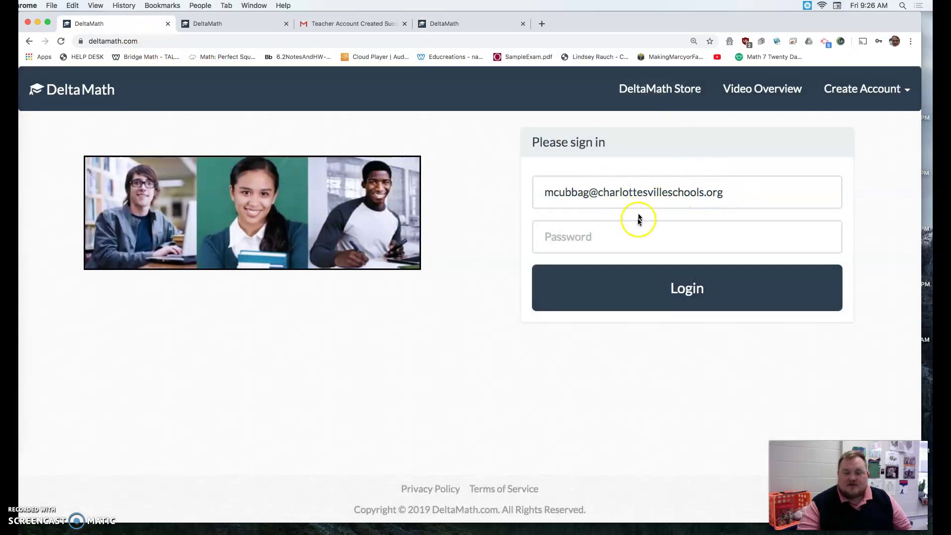
click(638, 234)
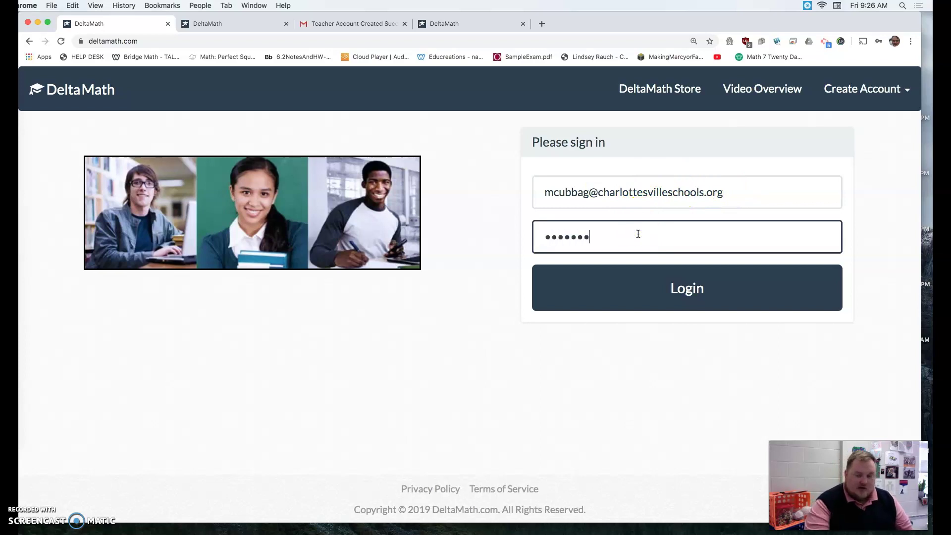
key(Return)
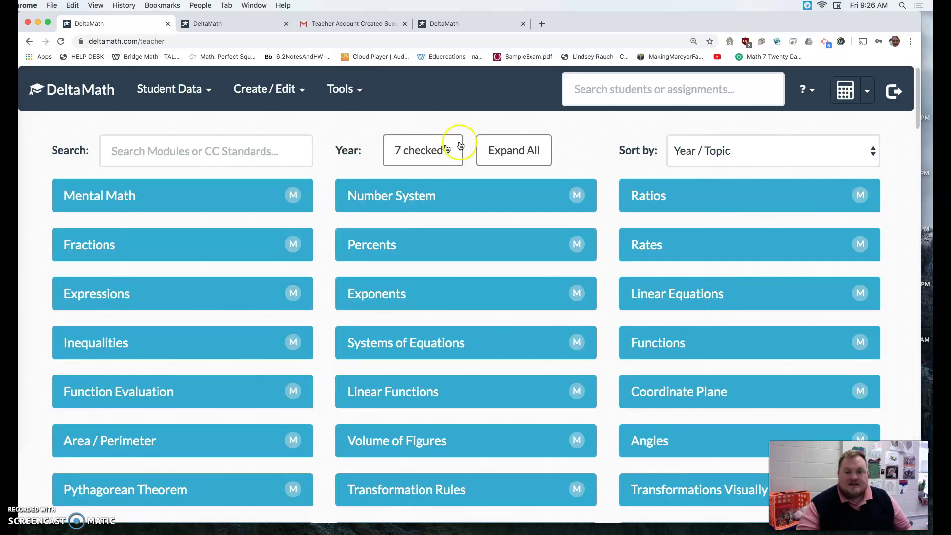
- Visit the student and class management page, then go back to the teacher topic dashboard
click(261, 90)
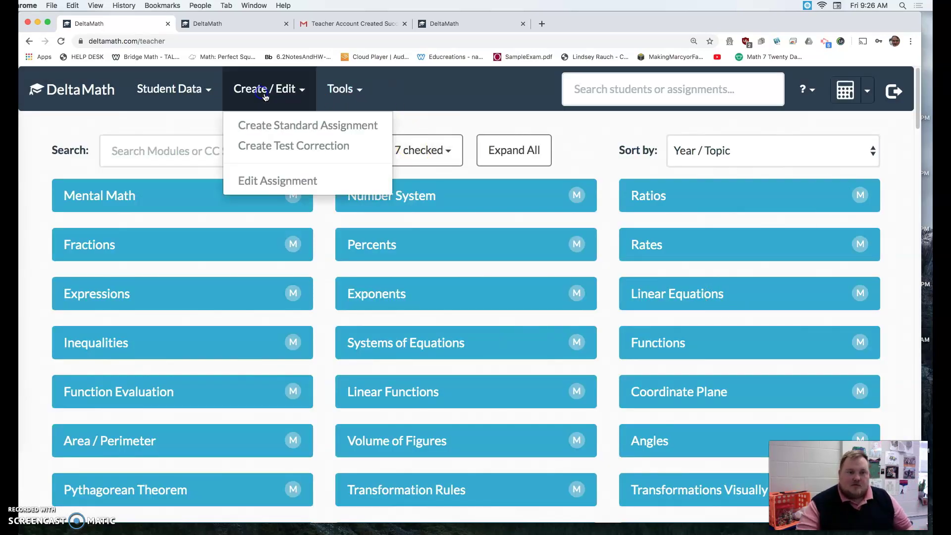
click(329, 97)
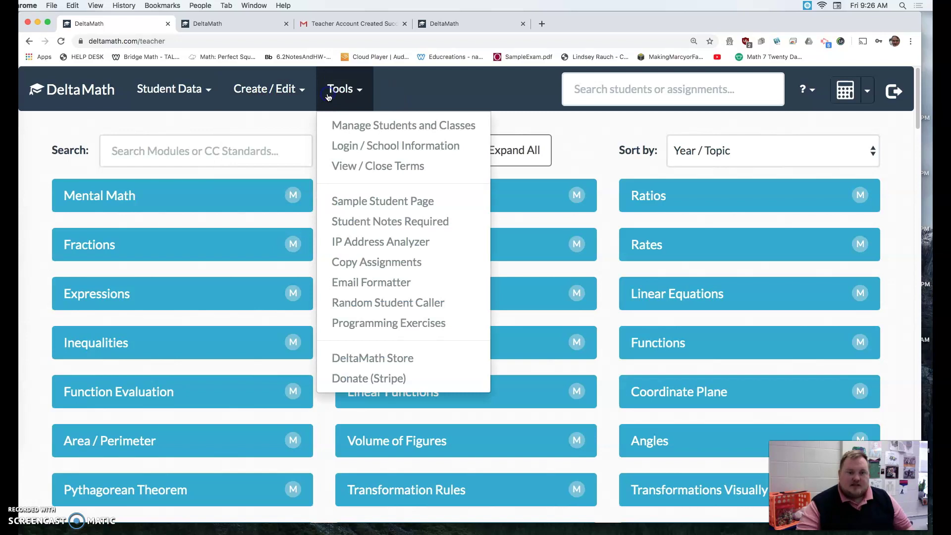
click(361, 129)
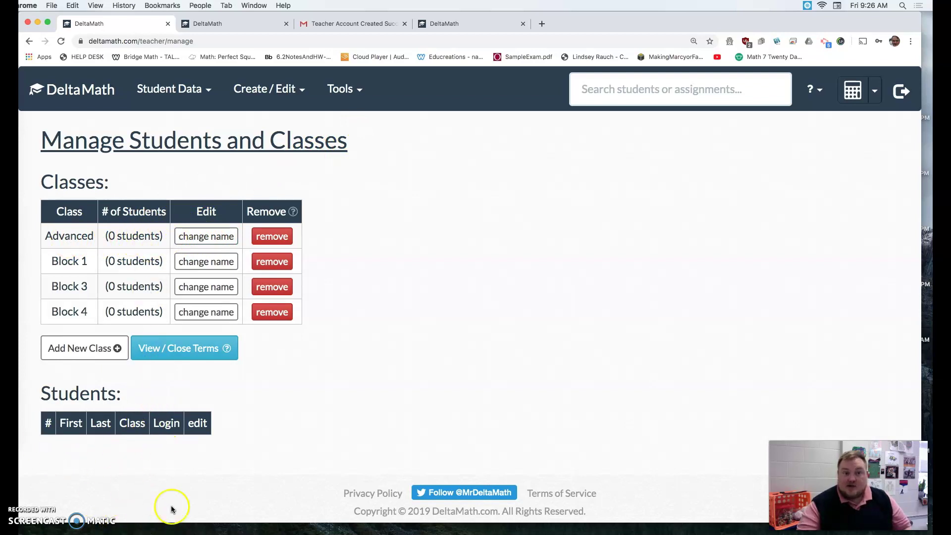
click(190, 89)
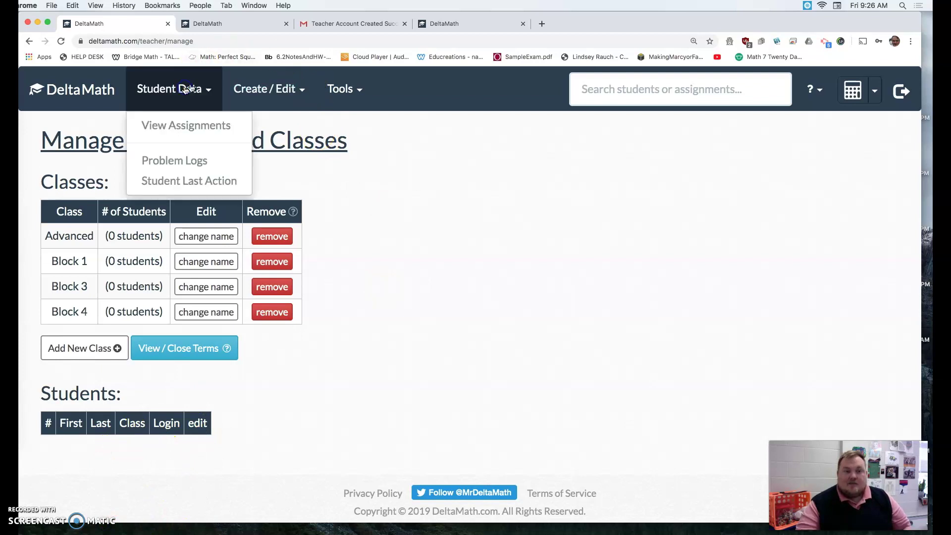
click(29, 41)
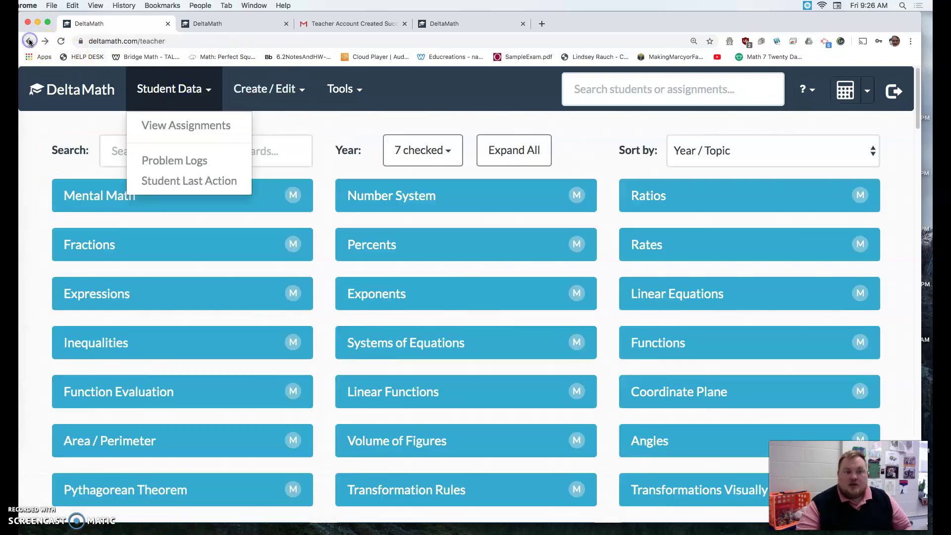
click(325, 125)
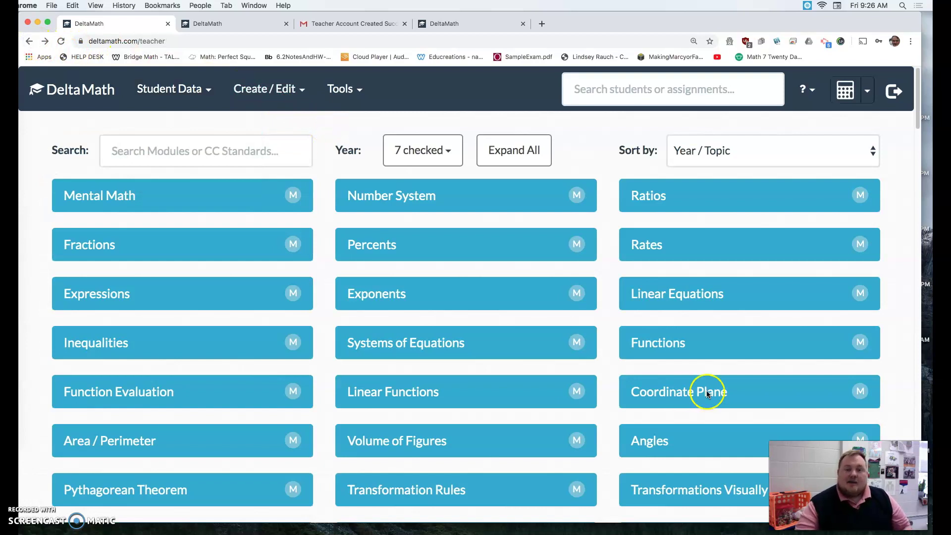
- Scroll through the full topic grid, then open the Student Data and Create / Edit menus
scroll(527, 308, down, 3)
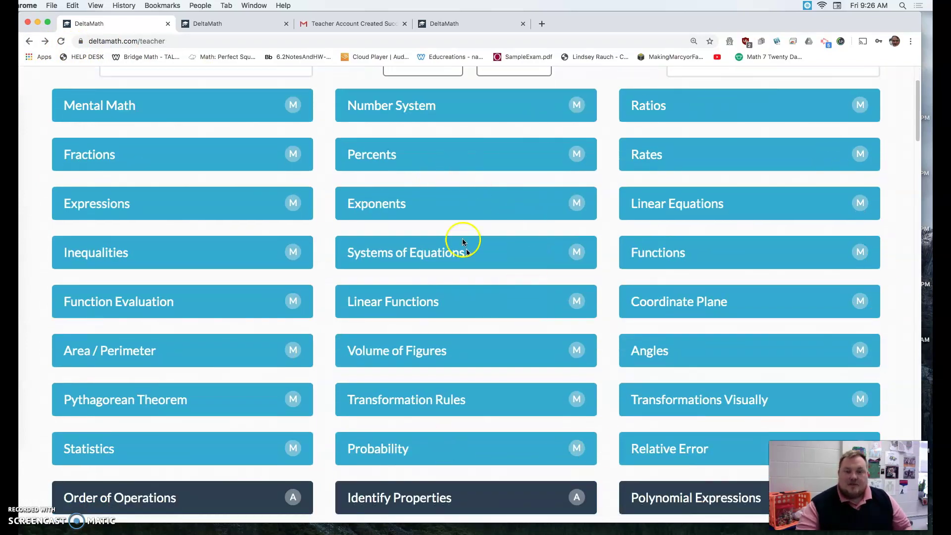
scroll(582, 109, down, 10)
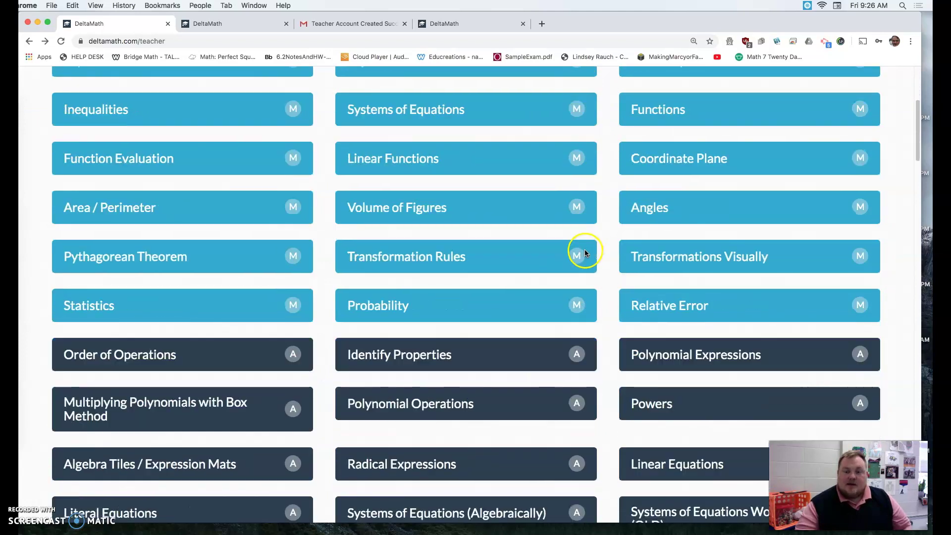
scroll(581, 356, down, 20)
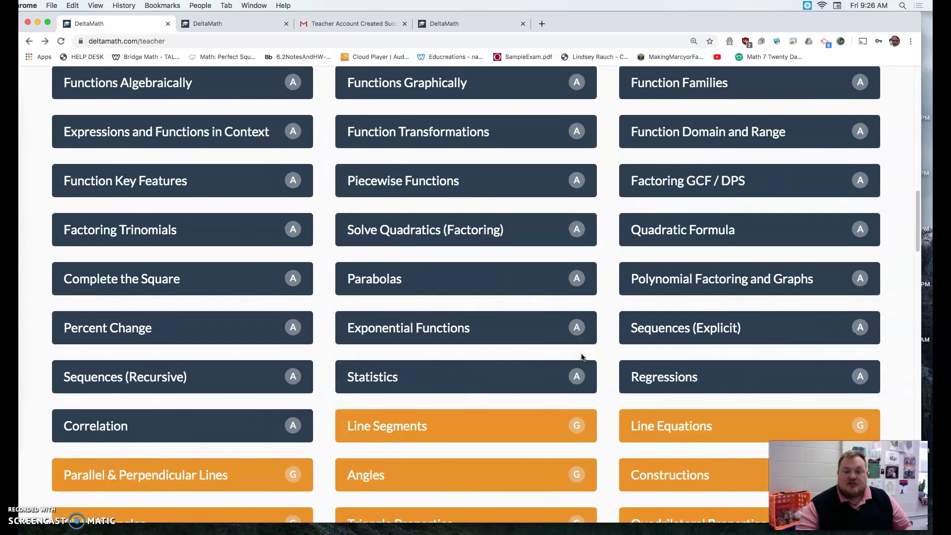
scroll(581, 356, down, 20)
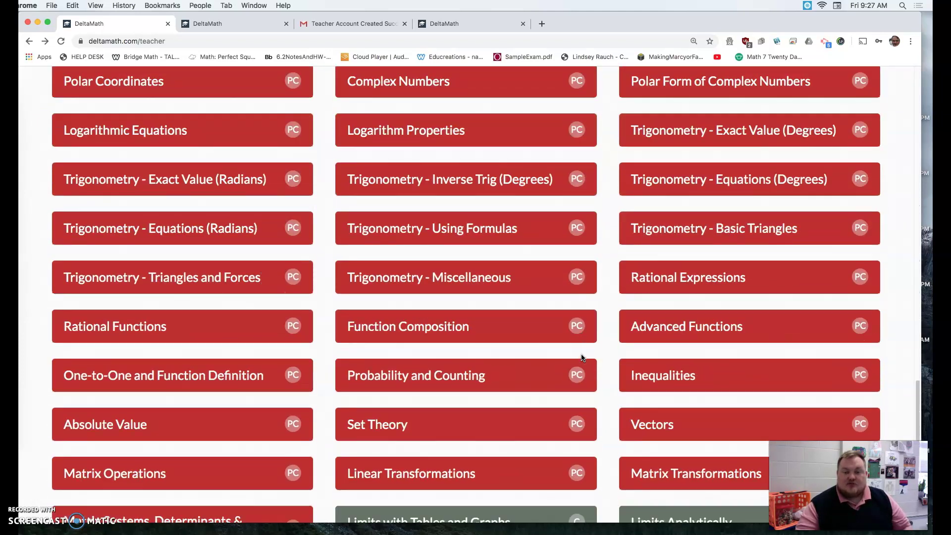
scroll(587, 364, up, 12)
scroll(592, 357, down, 15)
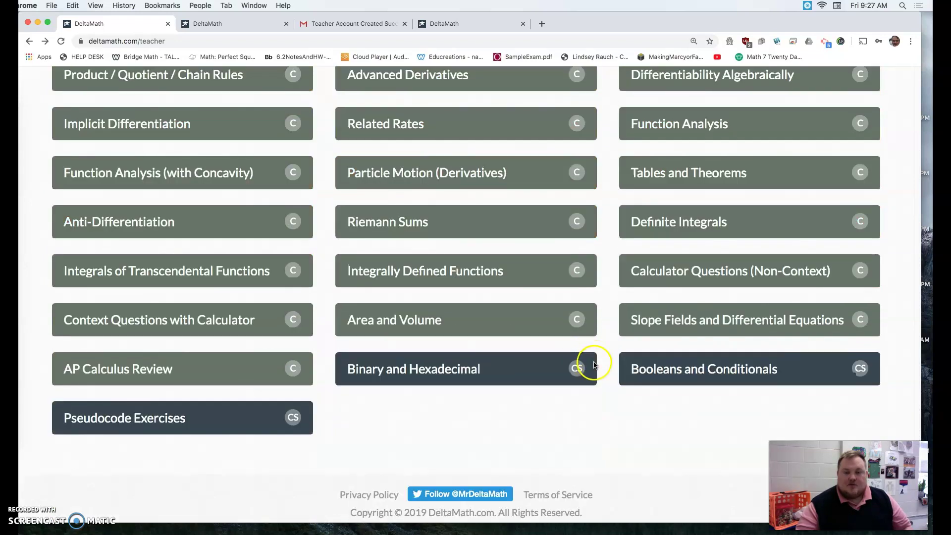
scroll(573, 378, up, 15)
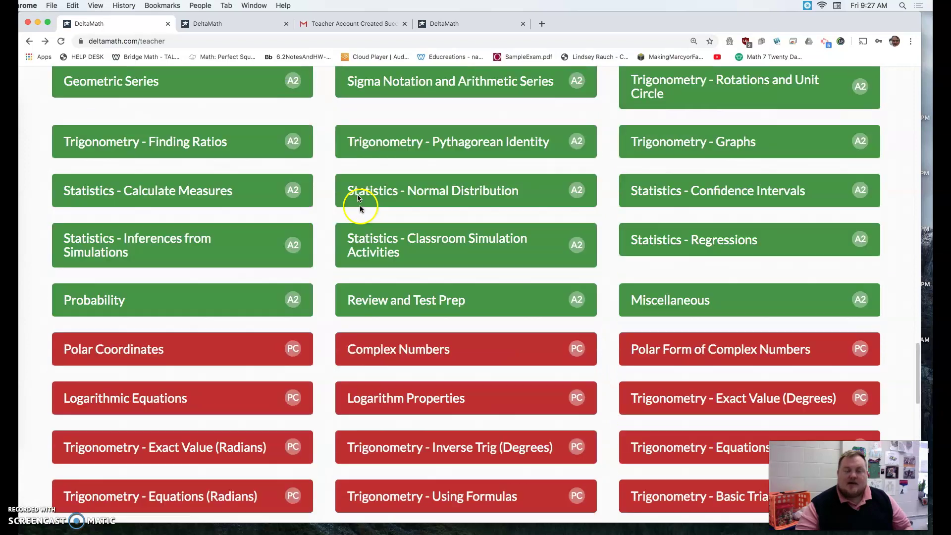
scroll(327, 152, up, 20)
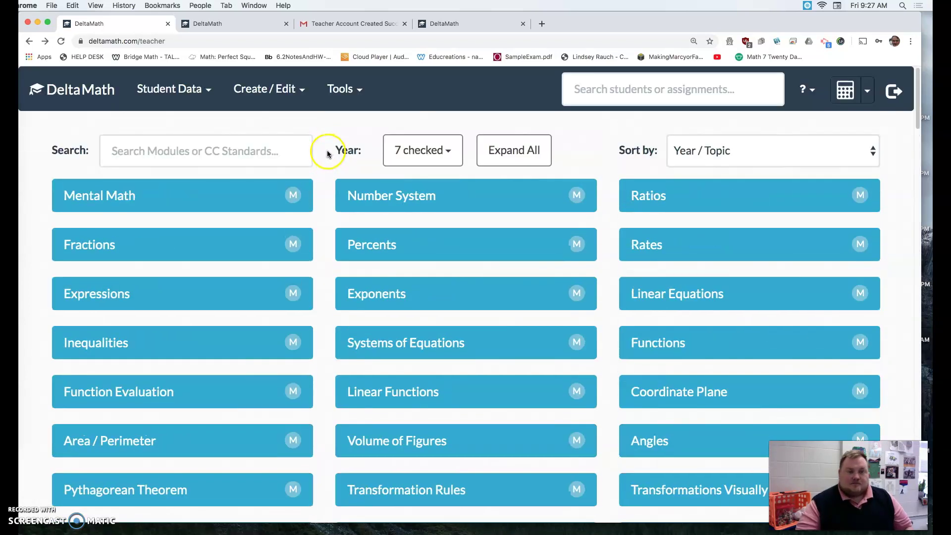
click(200, 88)
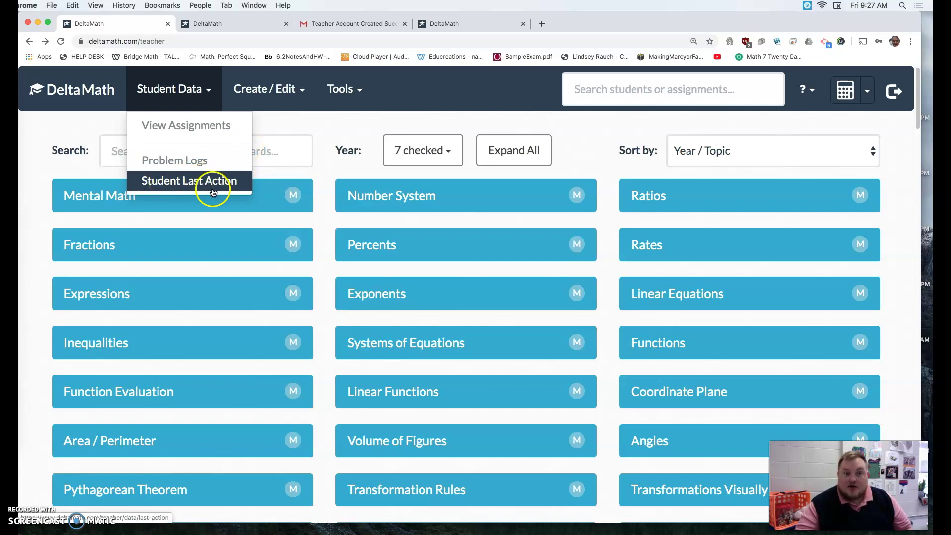
click(289, 94)
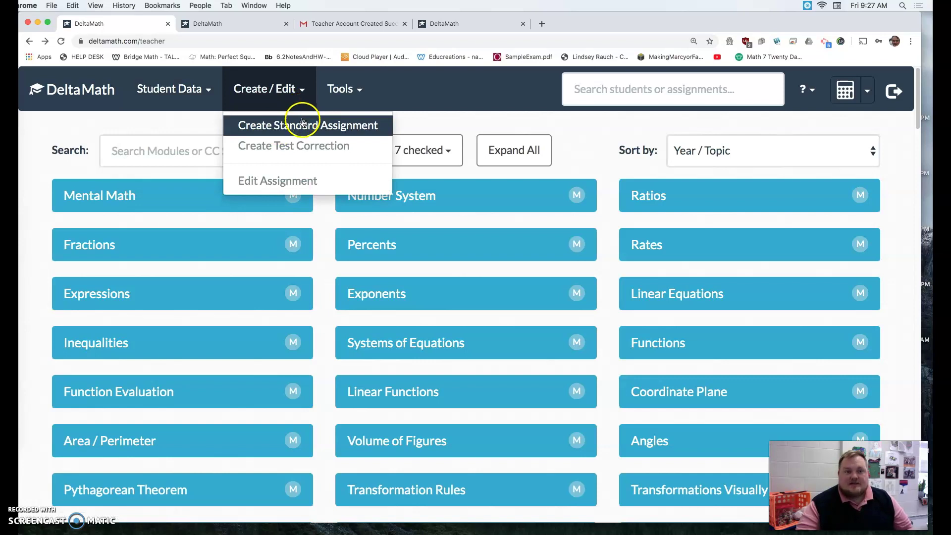
- Create a standard assignment, expand Exponents and preview Convert Number to Scientific Notation
click(336, 128)
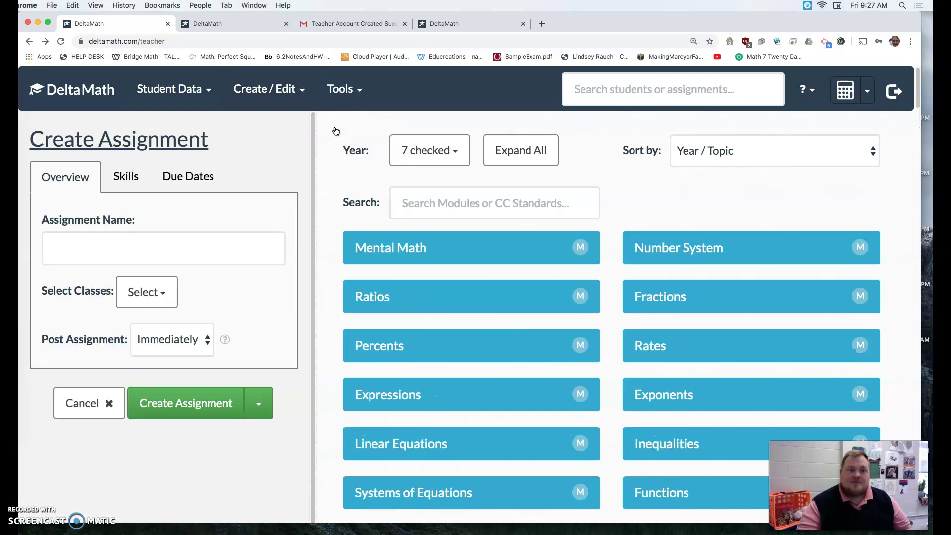
click(133, 242)
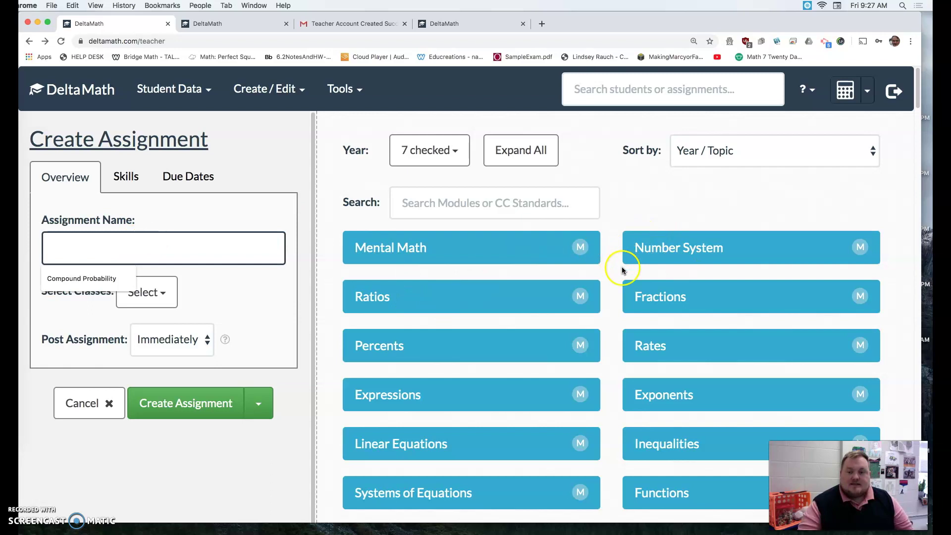
scroll(605, 320, down, 3)
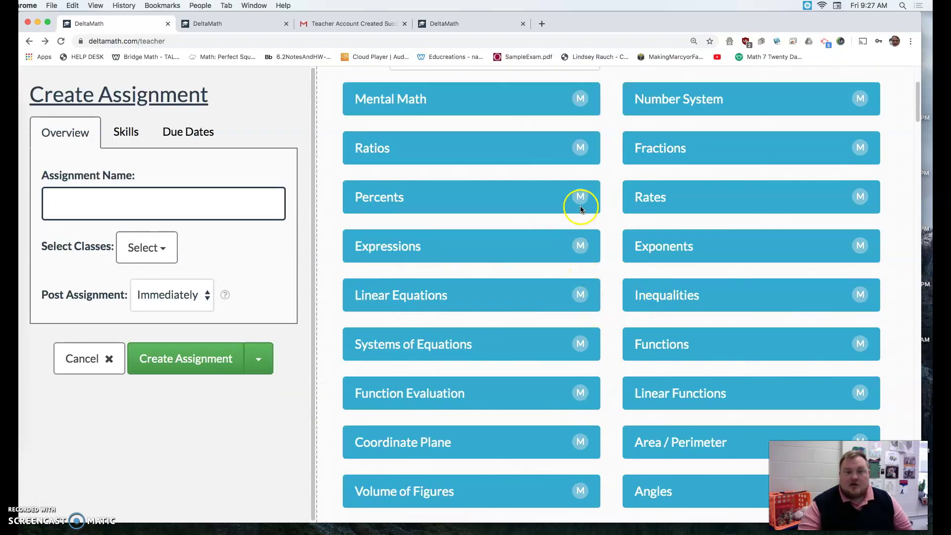
click(675, 252)
click(695, 314)
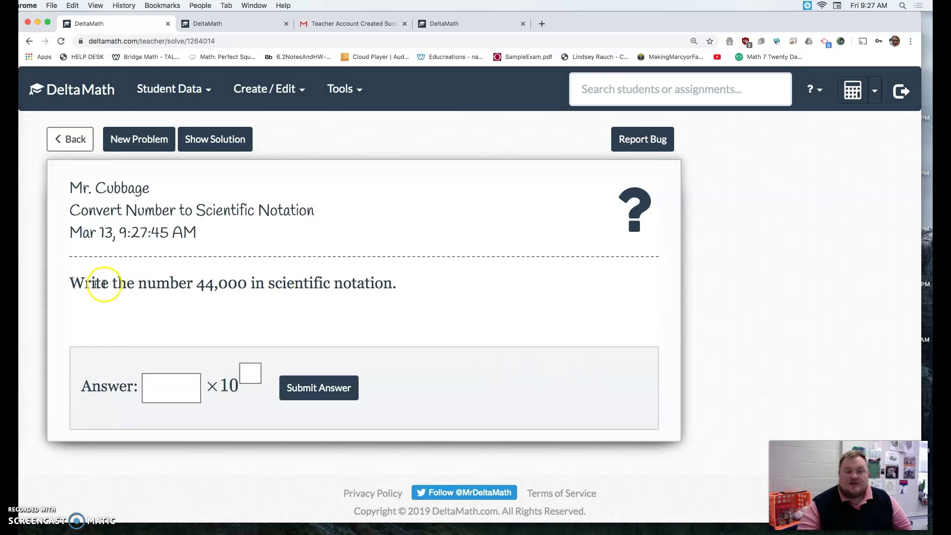
- Answer 44,000 as 4.4 × 10^4, confirm submission, and review the worked solution
click(155, 391)
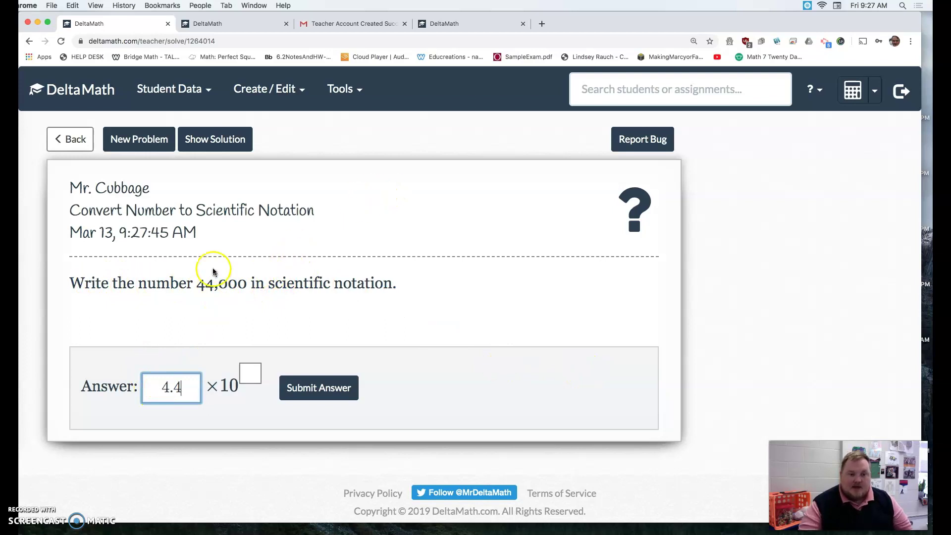
click(254, 373)
text(4)
click(344, 394)
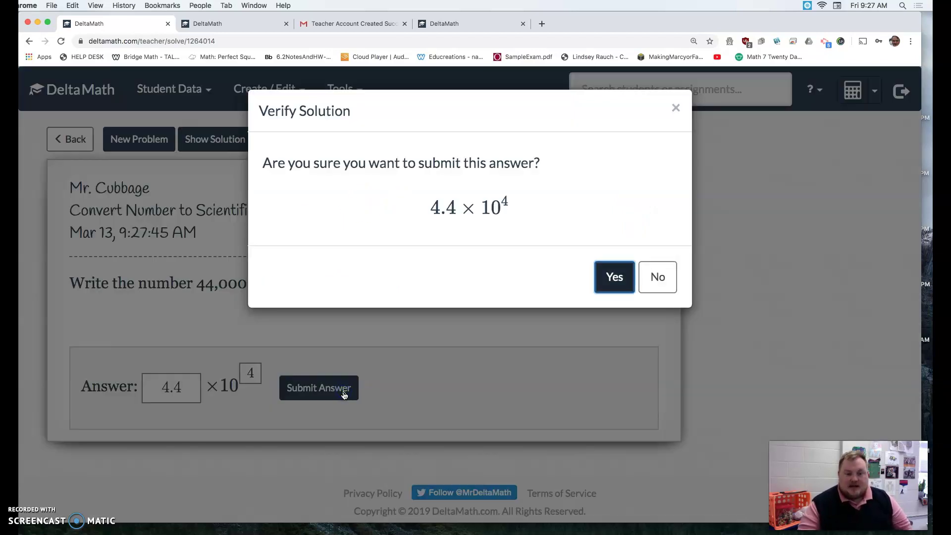
click(615, 283)
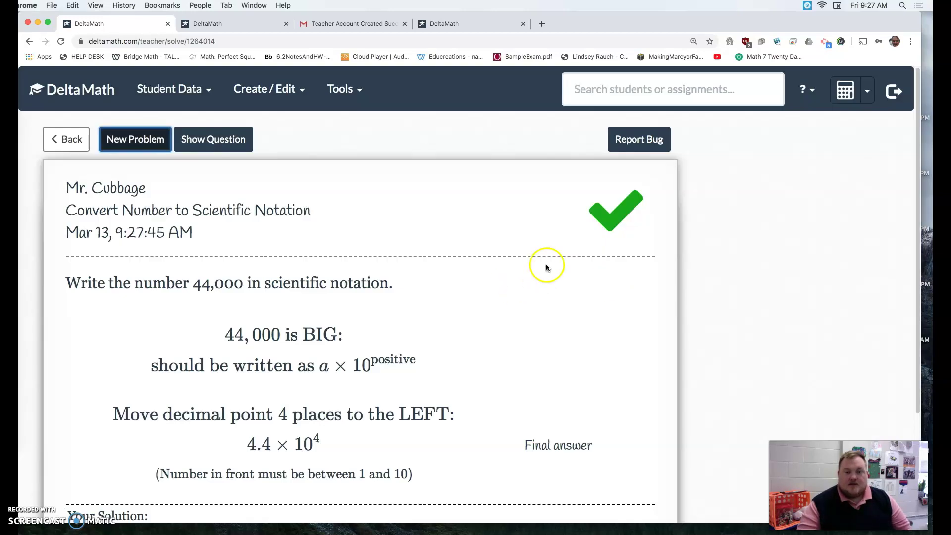
scroll(240, 333, down, 1)
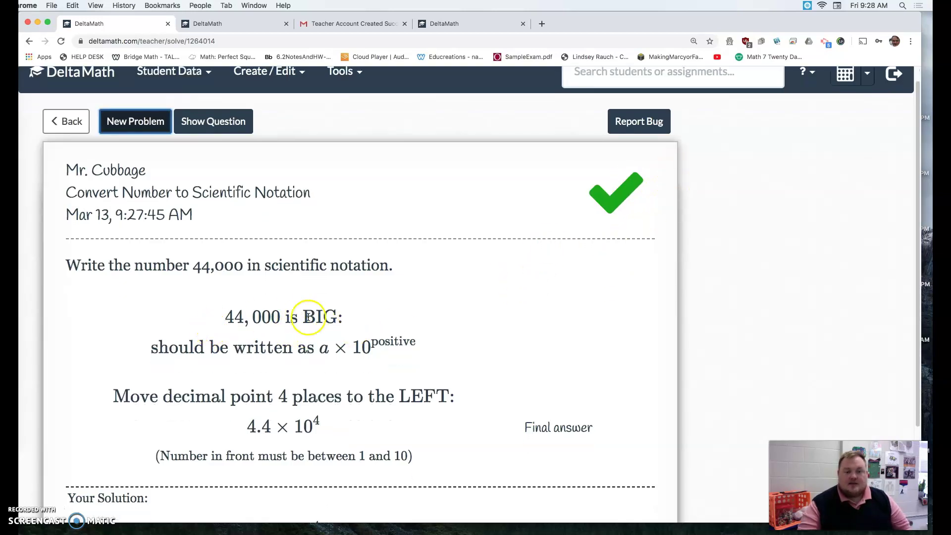
scroll(266, 392, down, 5)
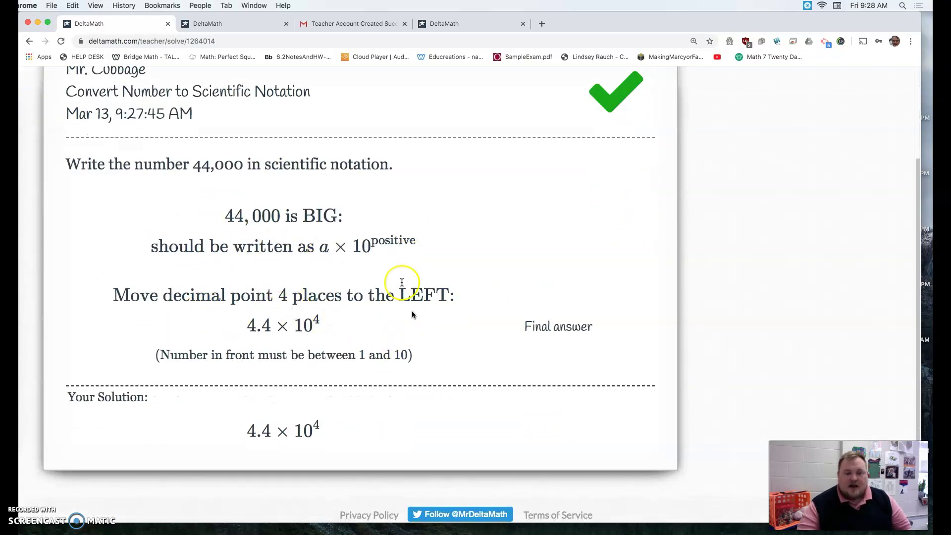
scroll(350, 292, down, 1)
scroll(466, 219, up, 7)
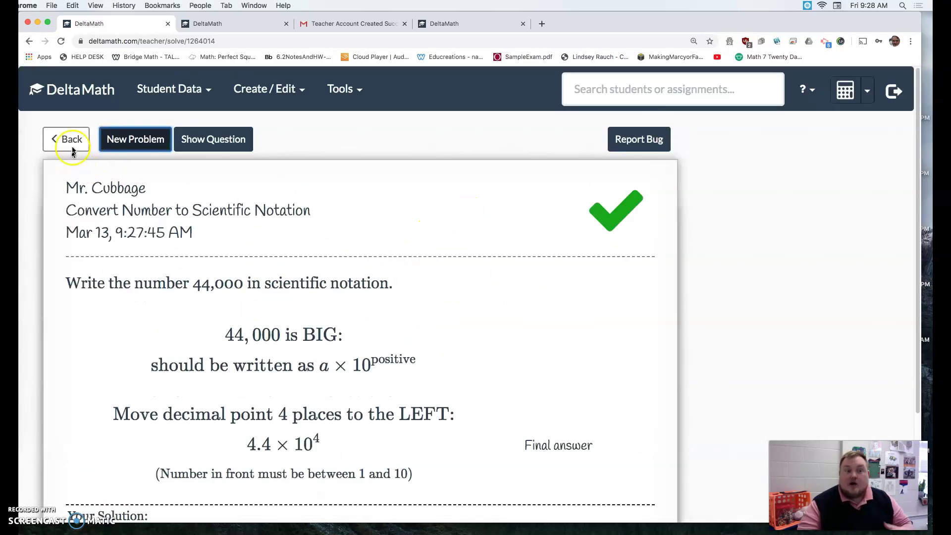
- On a new problem for 560, submit 5.6 × 10^4 and review the correct answer 5.6 × 10^2
click(129, 141)
click(155, 398)
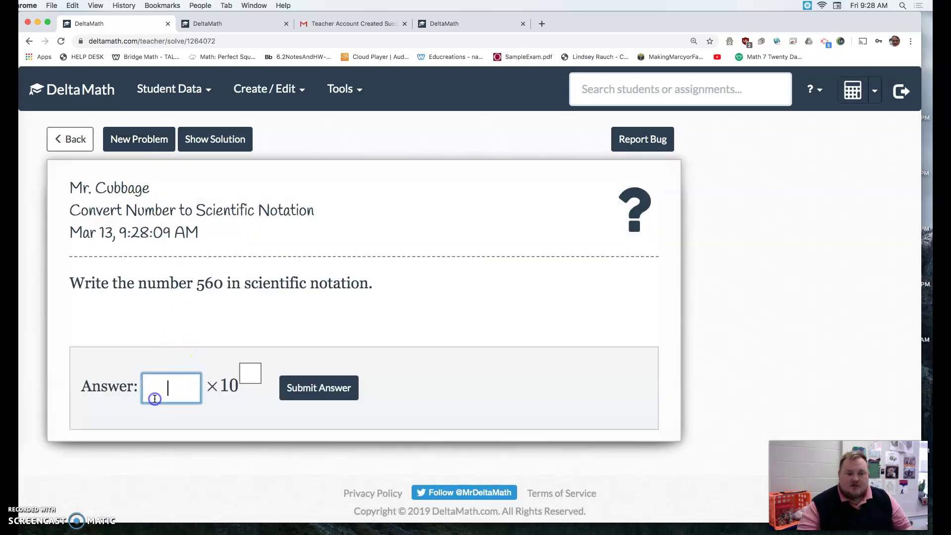
key(Tab)
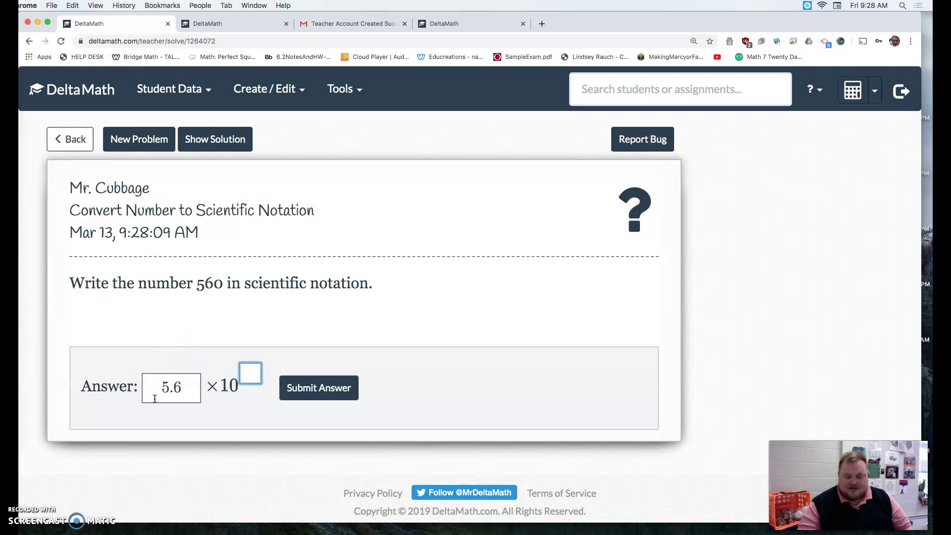
click(297, 386)
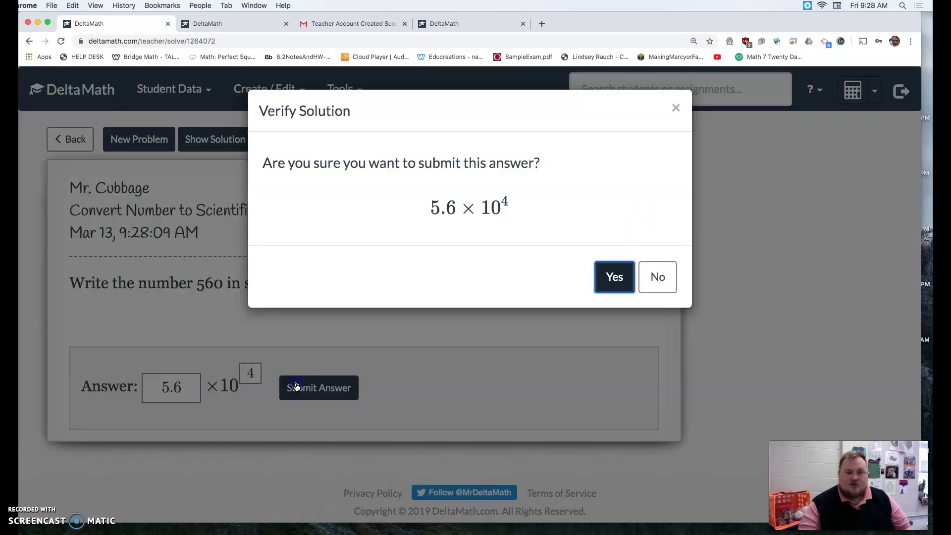
click(628, 282)
scroll(501, 276, down, 1)
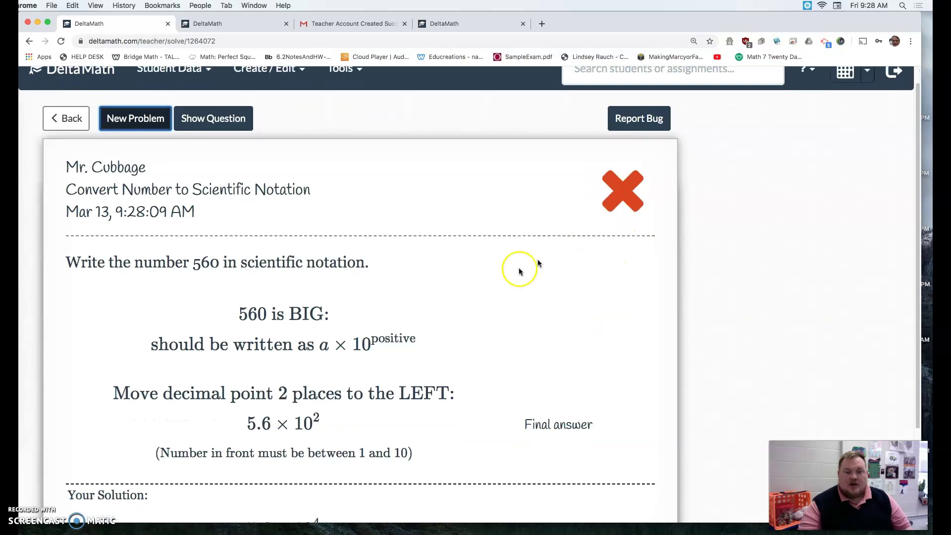
scroll(241, 343, down, 3)
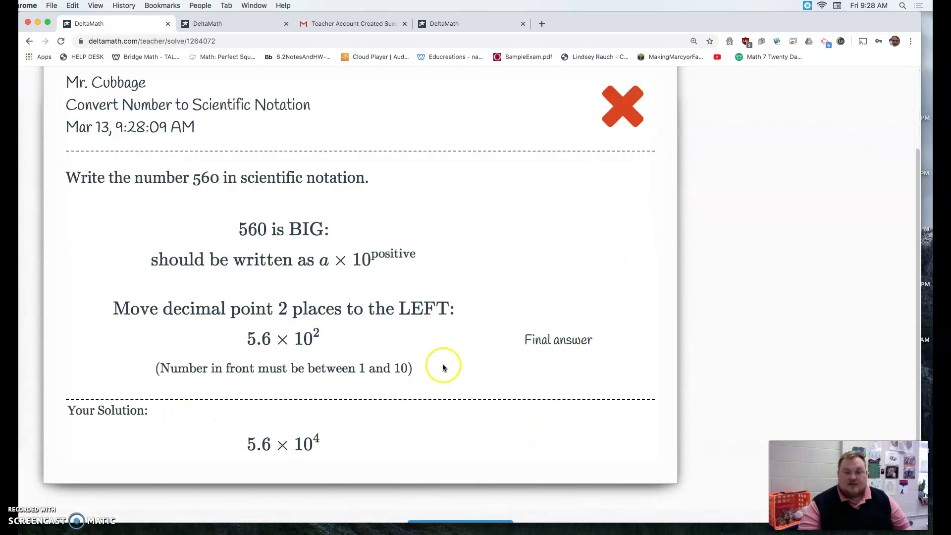
scroll(261, 200, up, 5)
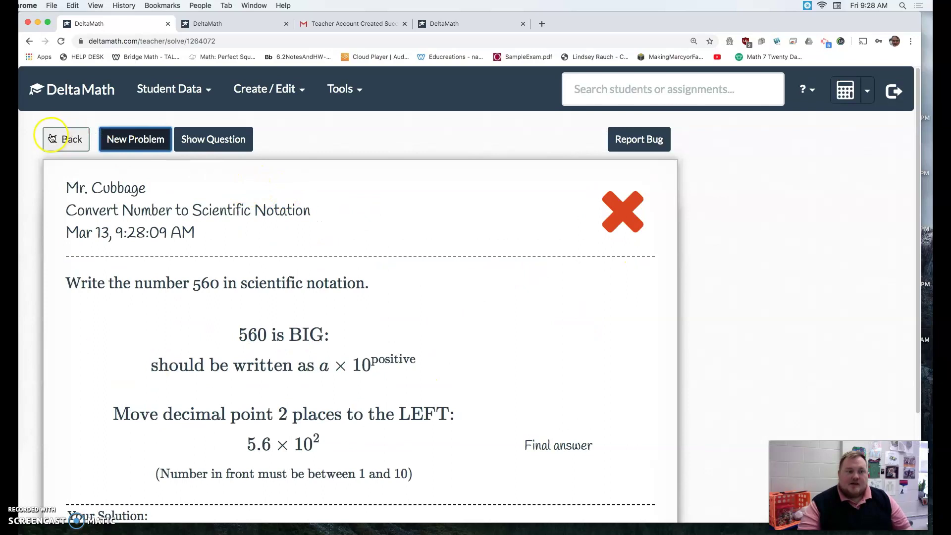
- Name the new assignment 'Exponents' and assign it to all four classes
click(55, 138)
click(92, 204)
text(Ex)
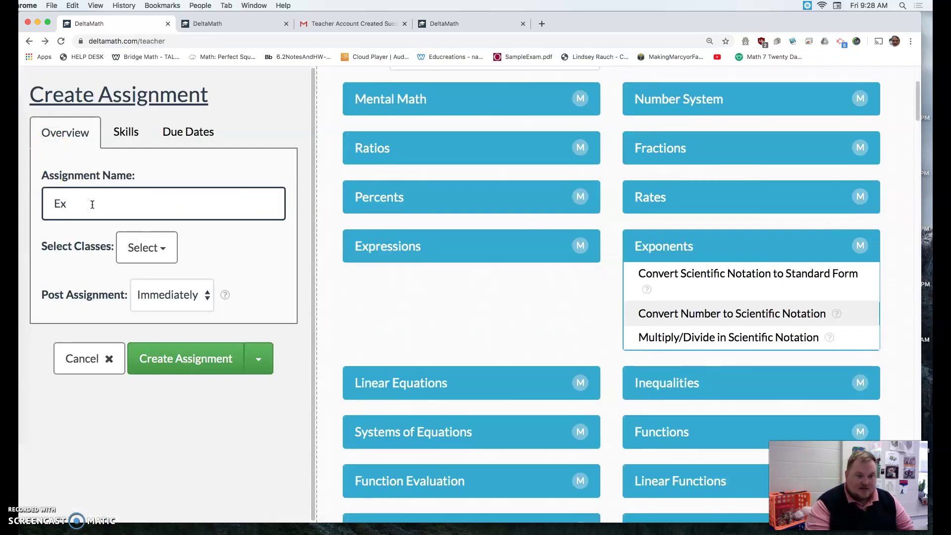
text(ponents)
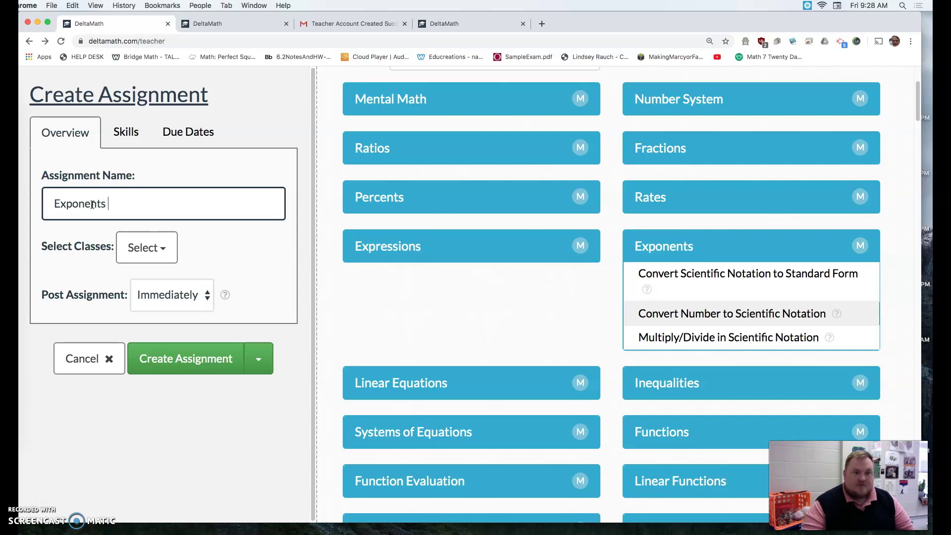
click(127, 250)
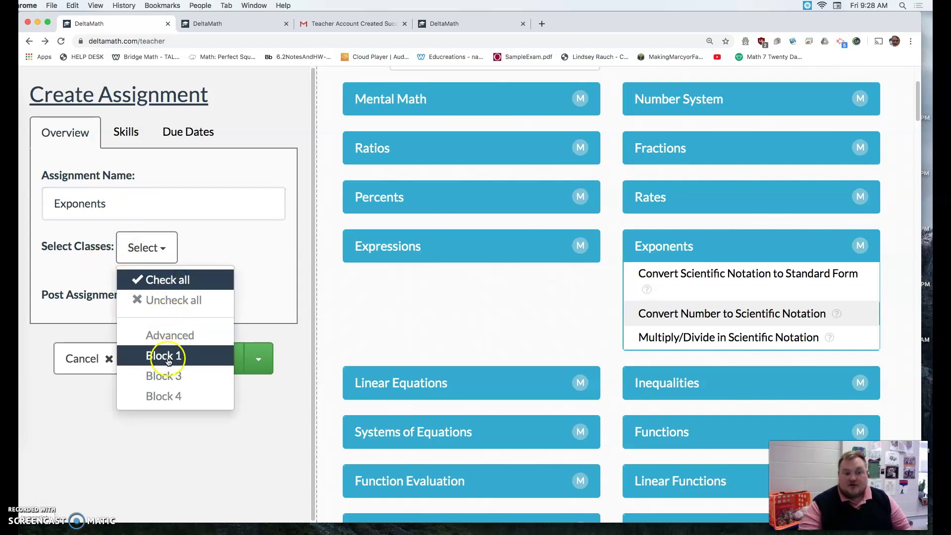
click(154, 279)
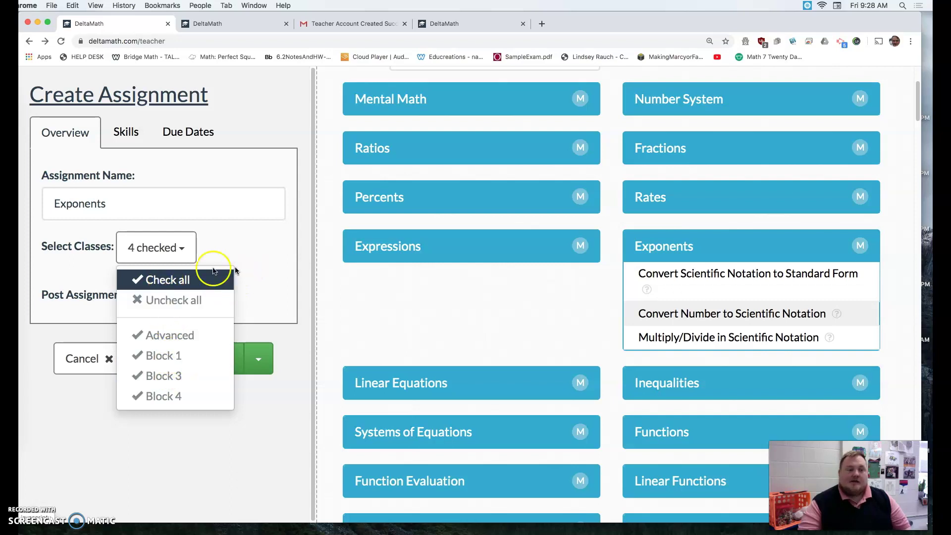
click(237, 246)
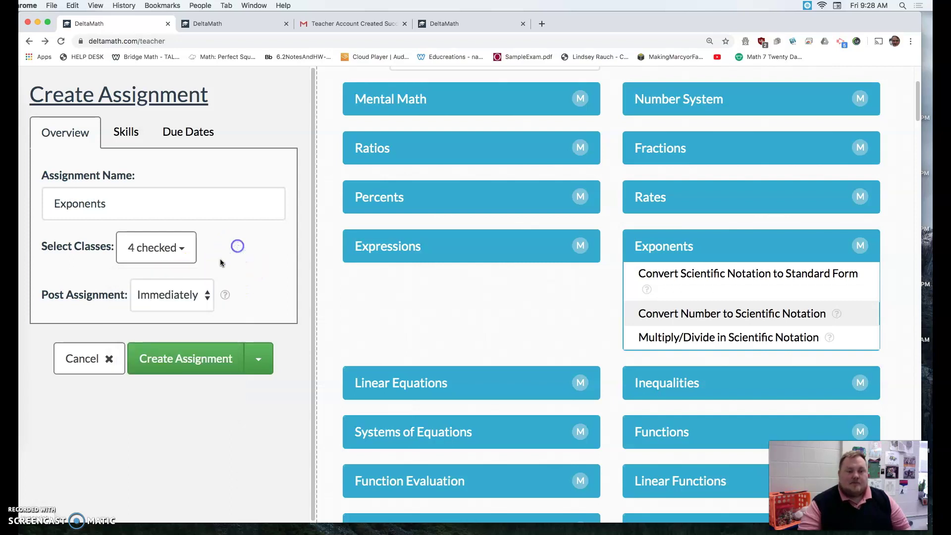
- Set Post Assignment to Immediately and bring up the assignment's skills list
click(191, 297)
click(173, 327)
click(184, 305)
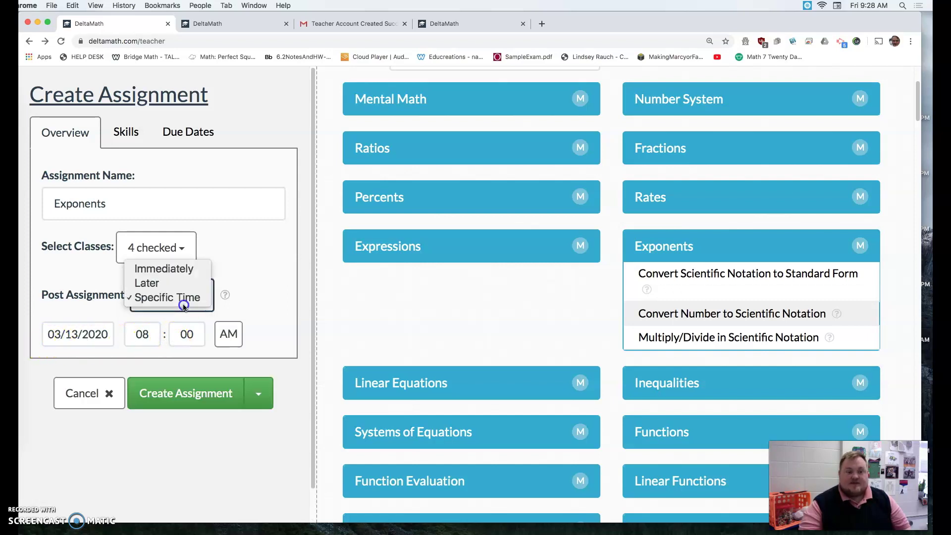
click(176, 286)
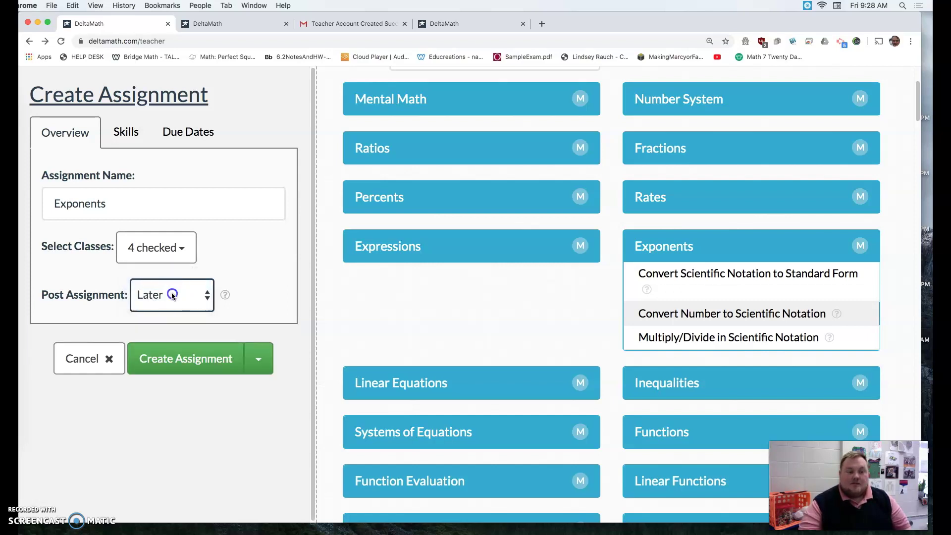
click(174, 290)
click(160, 301)
click(161, 292)
click(162, 283)
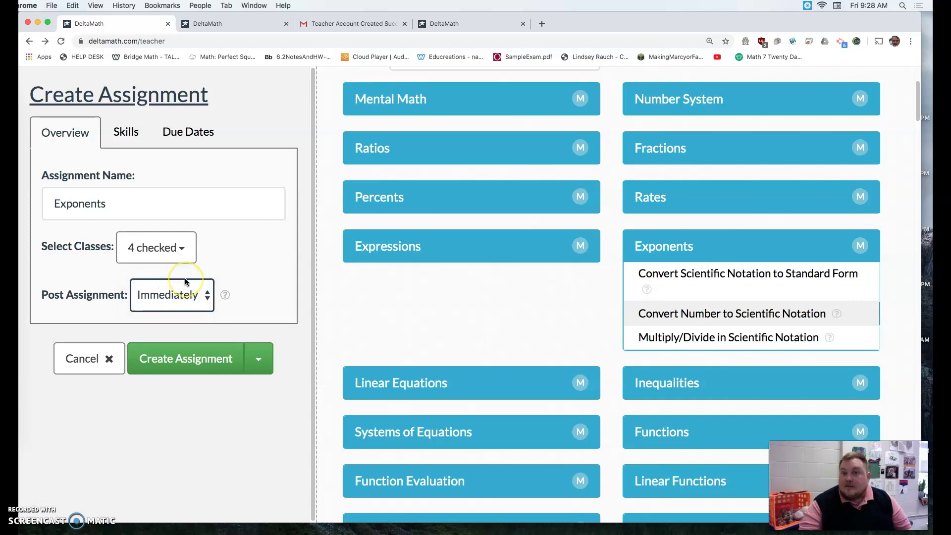
click(132, 131)
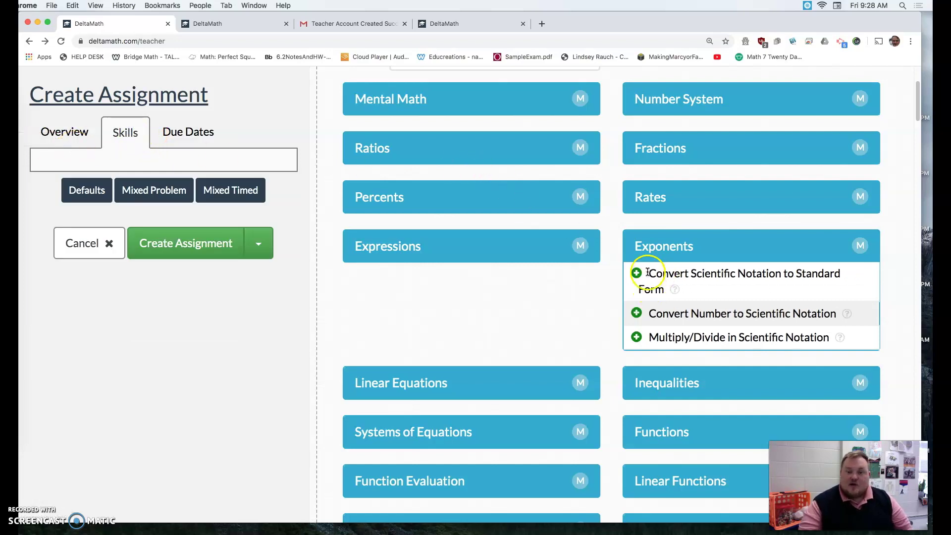
- Add the Convert Scientific Notation to Standard Form skill with 20 problems required
click(825, 247)
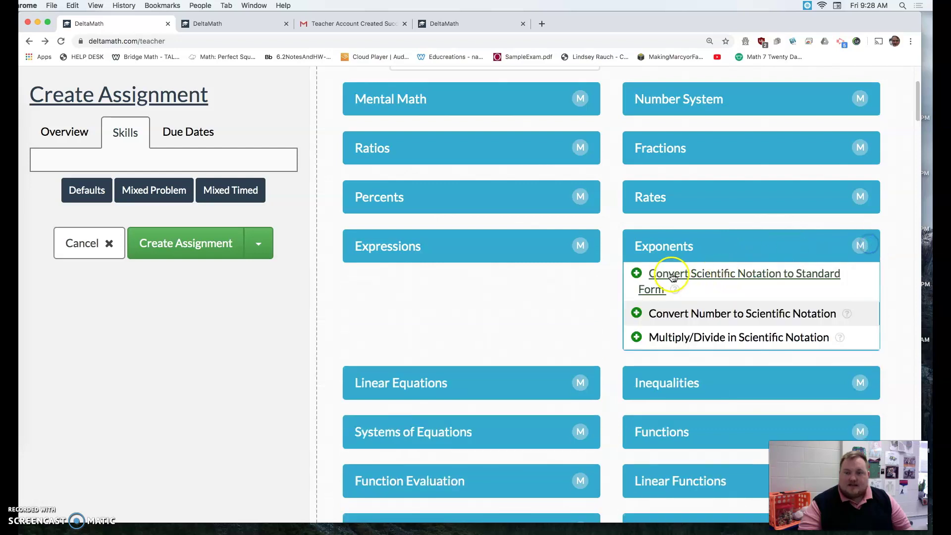
click(636, 274)
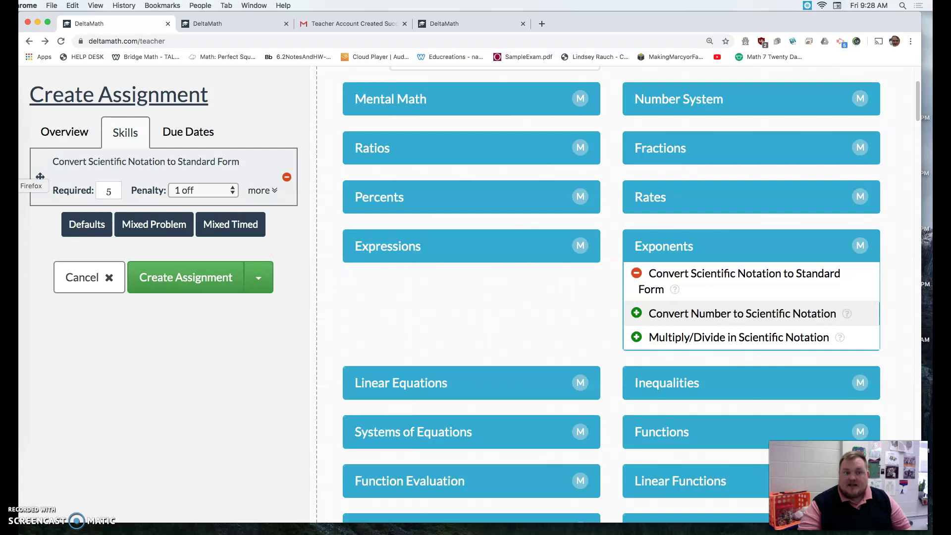
click(637, 274)
click(638, 274)
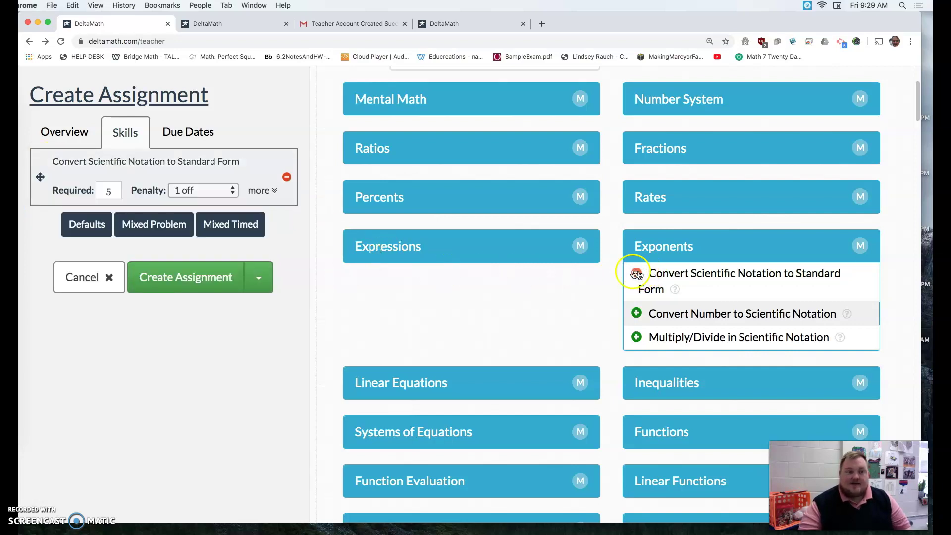
click(113, 190)
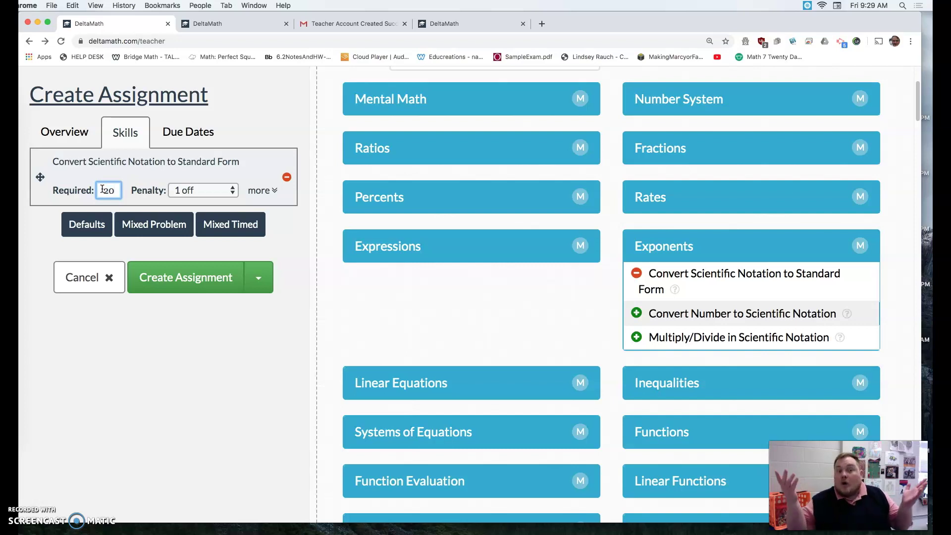
- Review the skill's extra settings, keeping Show Example Yes and checking weight and attempts
click(264, 188)
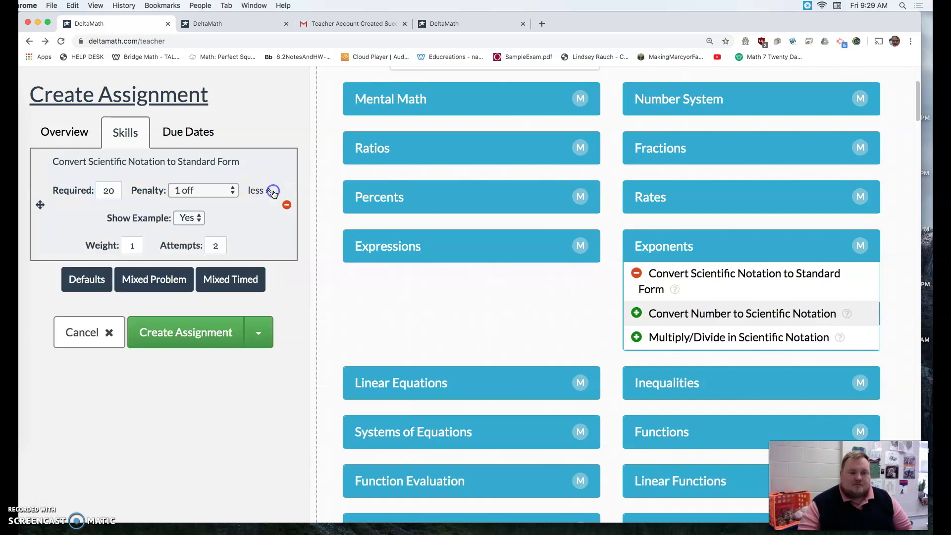
click(186, 218)
click(183, 220)
click(181, 220)
click(180, 221)
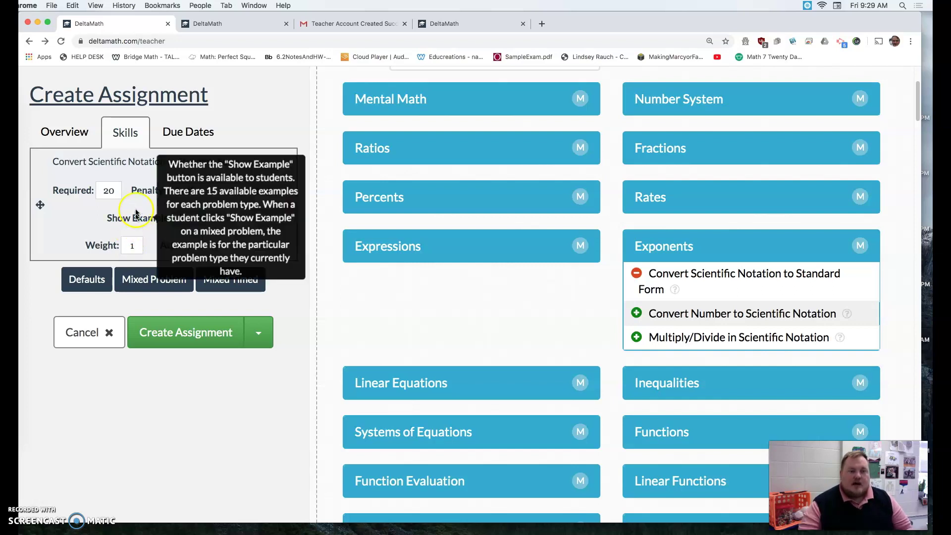
click(132, 244)
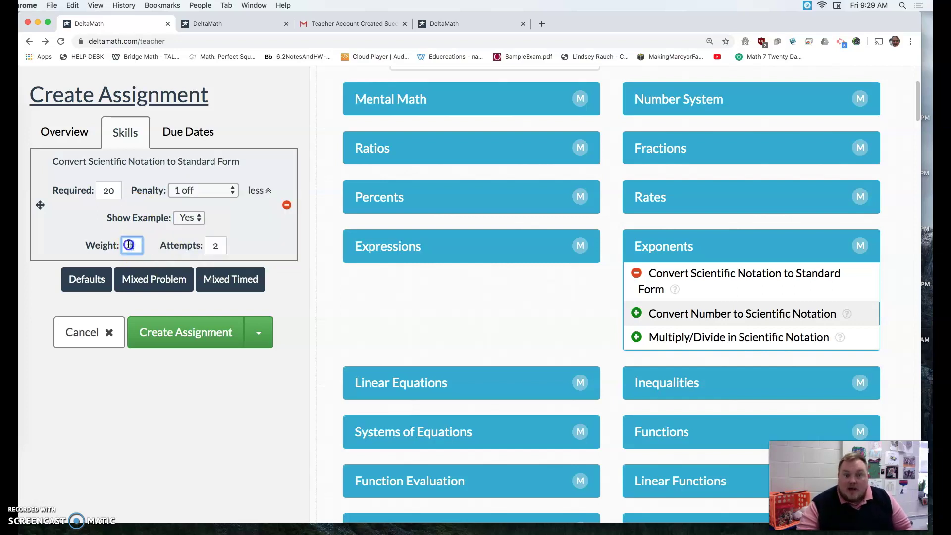
click(217, 244)
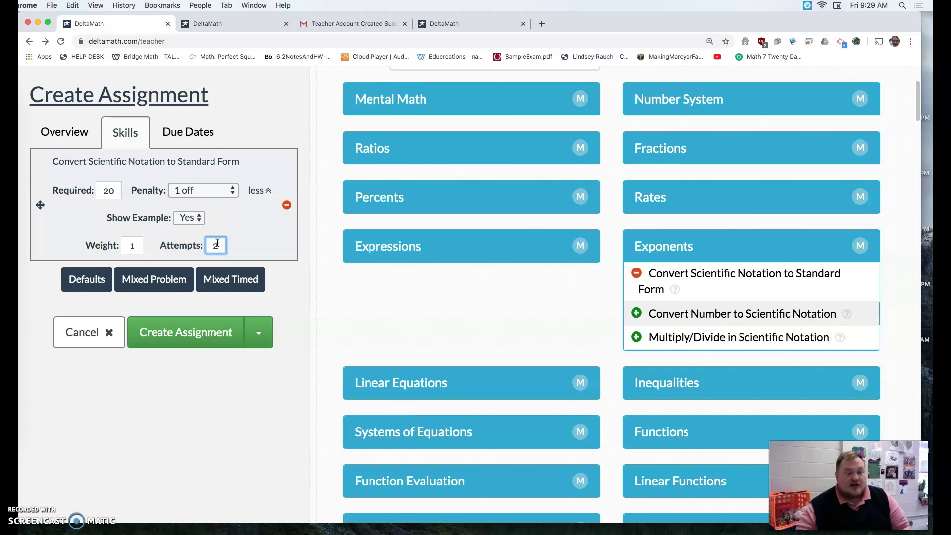
- Make the assignment due March 16, 2020 at 03:00 PM
click(204, 136)
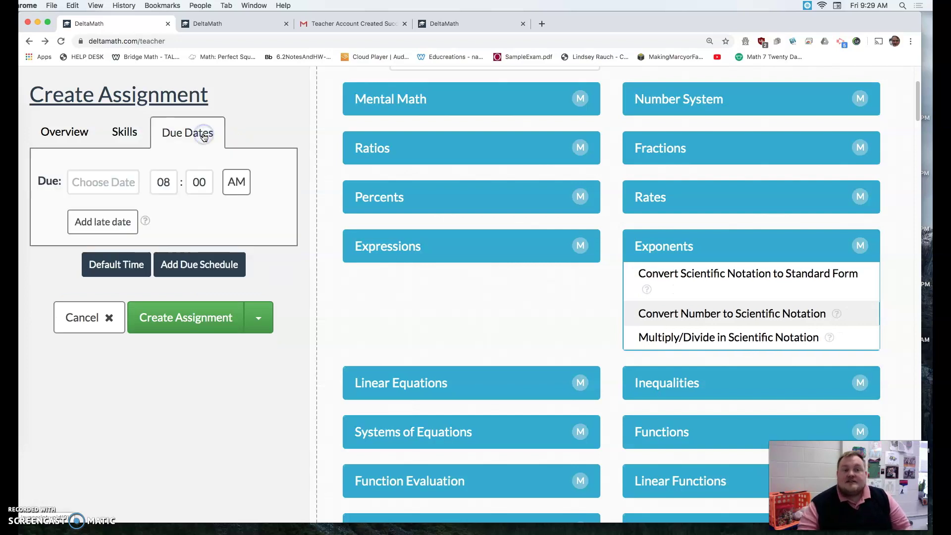
click(130, 177)
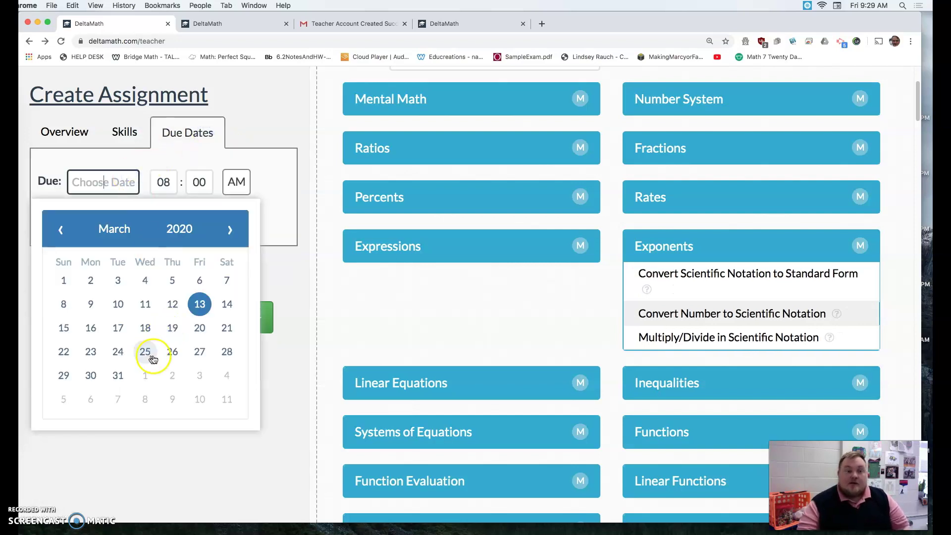
click(91, 324)
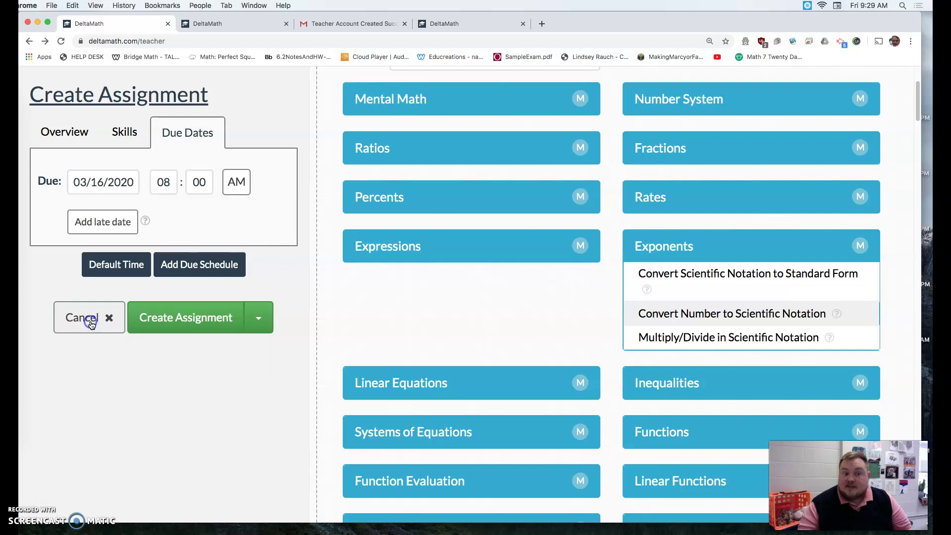
click(170, 185)
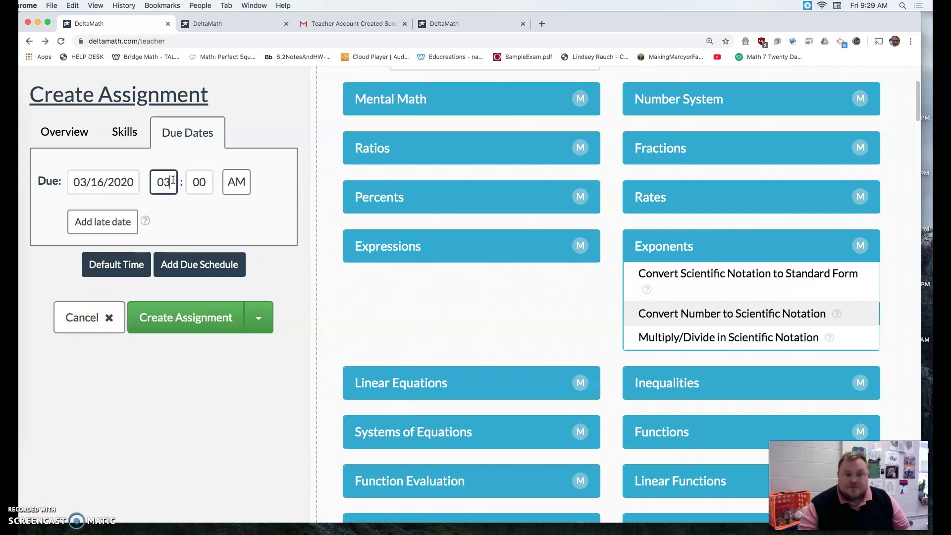
text(03)
click(236, 182)
click(237, 198)
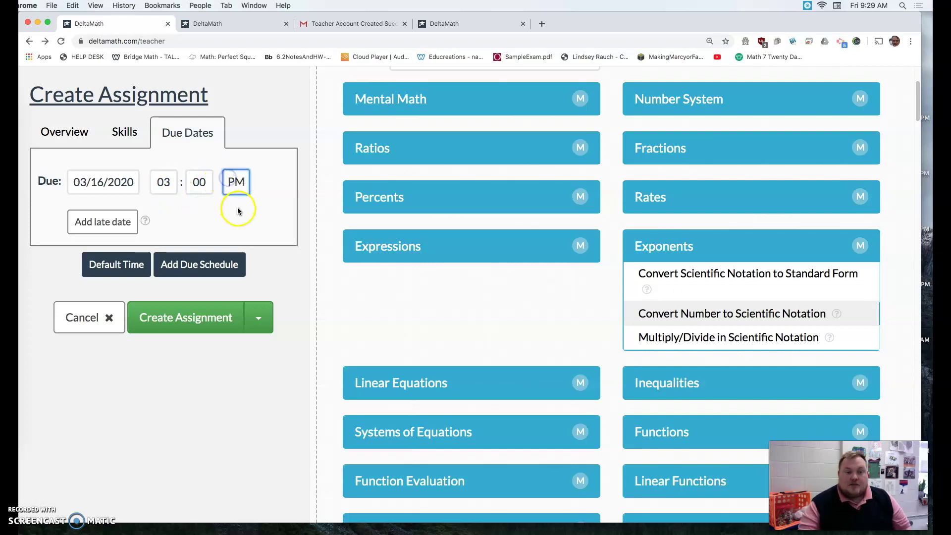
- Add a March 17, 2020 late date at 95% credit and save the assignment
click(118, 221)
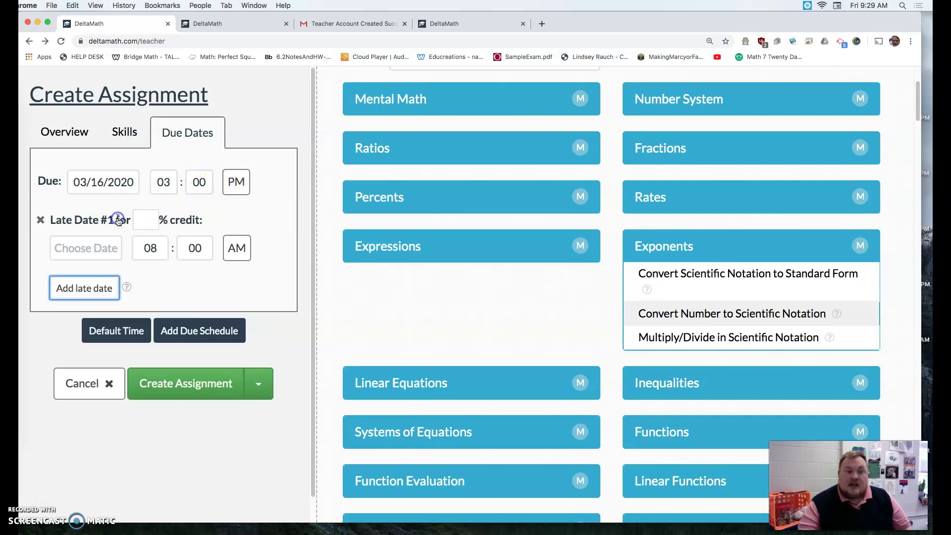
click(71, 247)
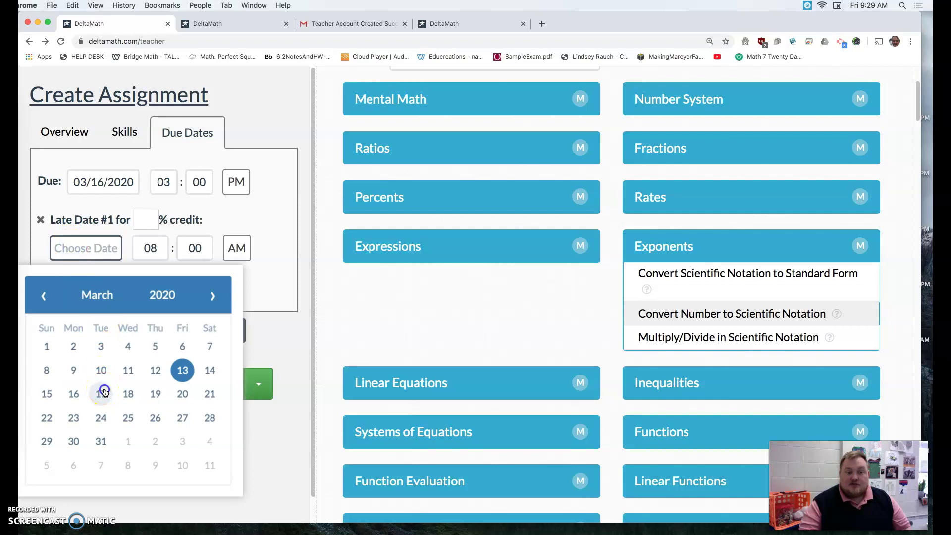
click(101, 391)
click(144, 221)
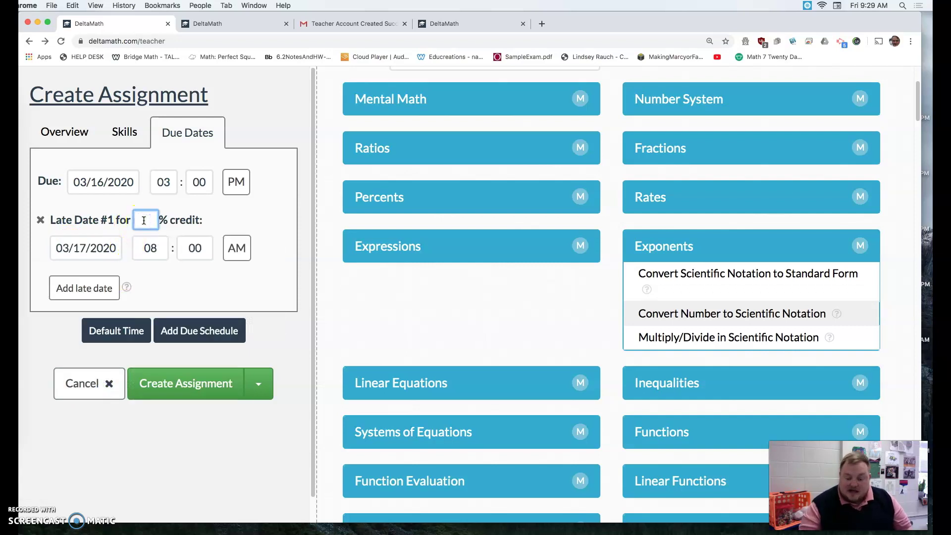
click(162, 250)
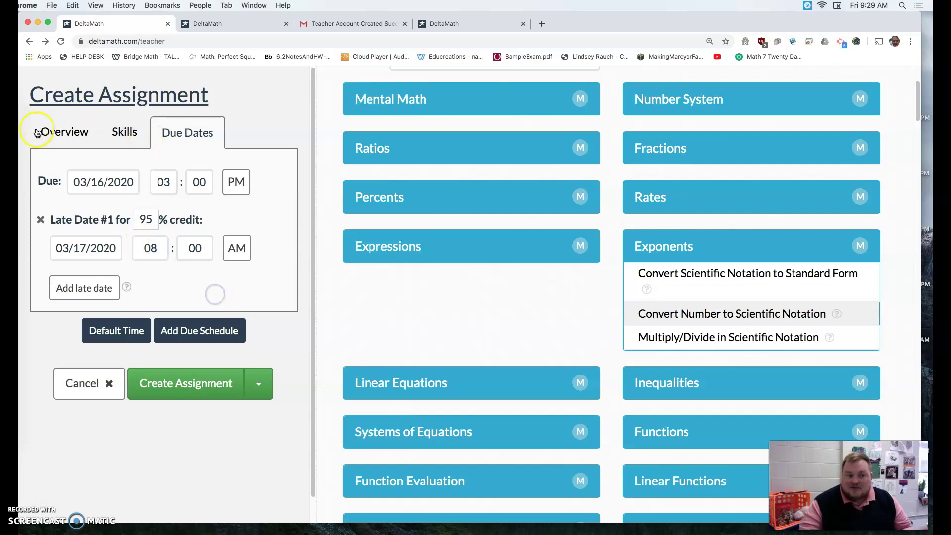
click(200, 380)
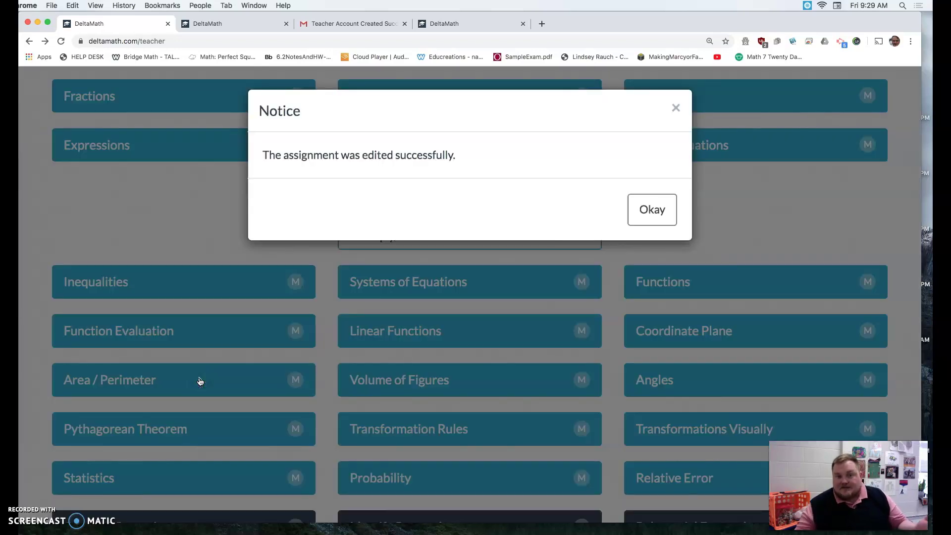
- Start a new standard assignment for Multiplication Tables assigned to Block 1
click(664, 206)
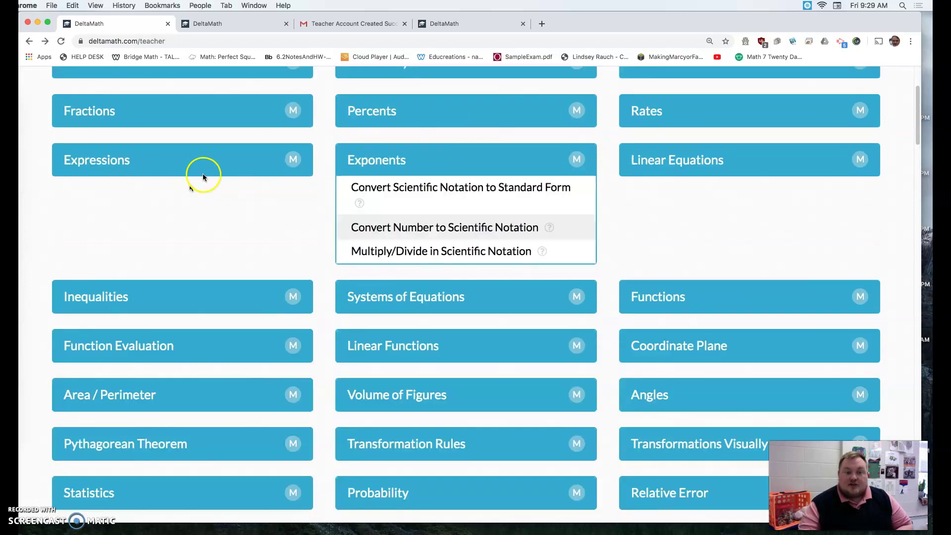
scroll(203, 177, up, 3)
click(197, 89)
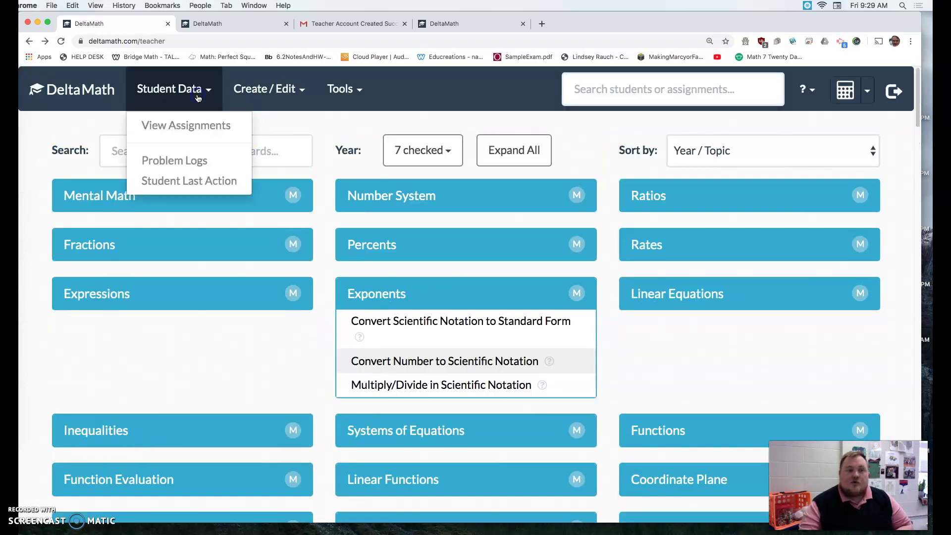
click(257, 89)
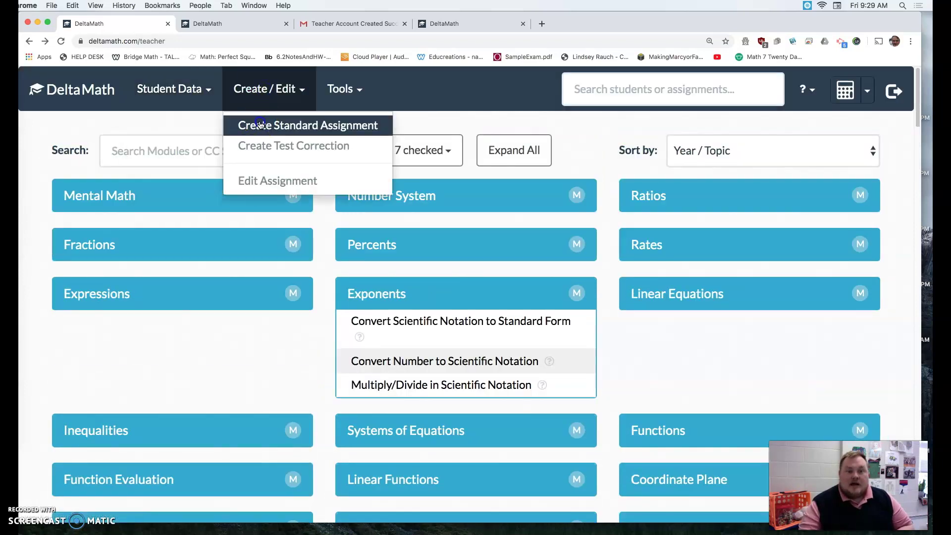
click(260, 125)
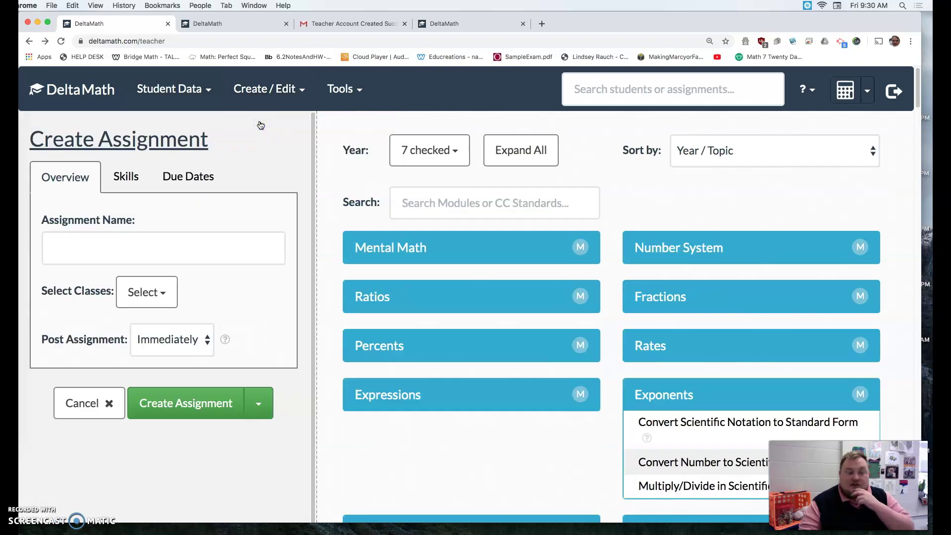
click(182, 250)
text(Multiplication Tables)
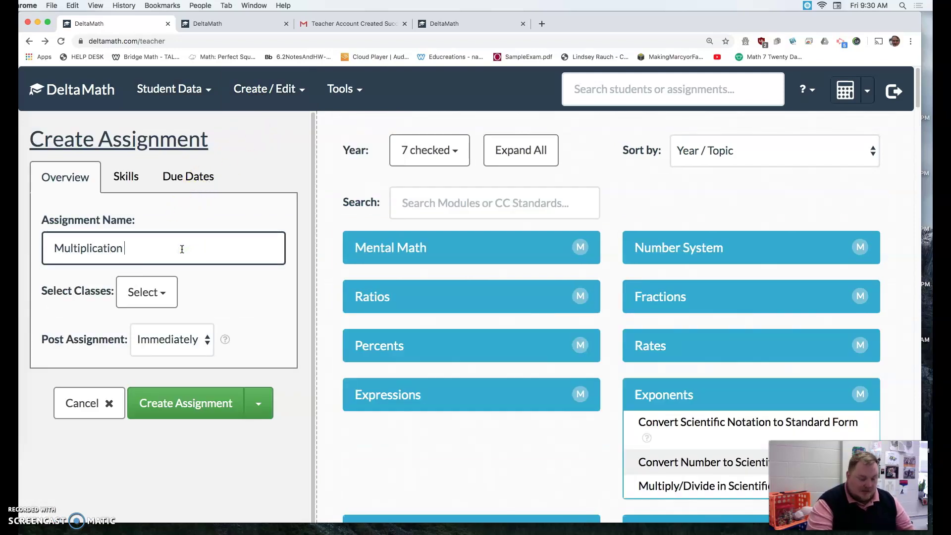
click(142, 291)
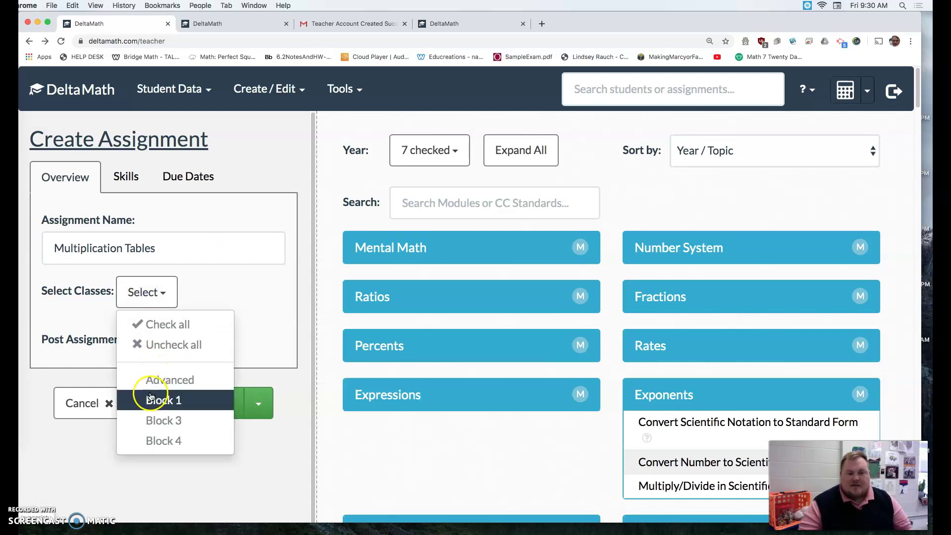
click(306, 365)
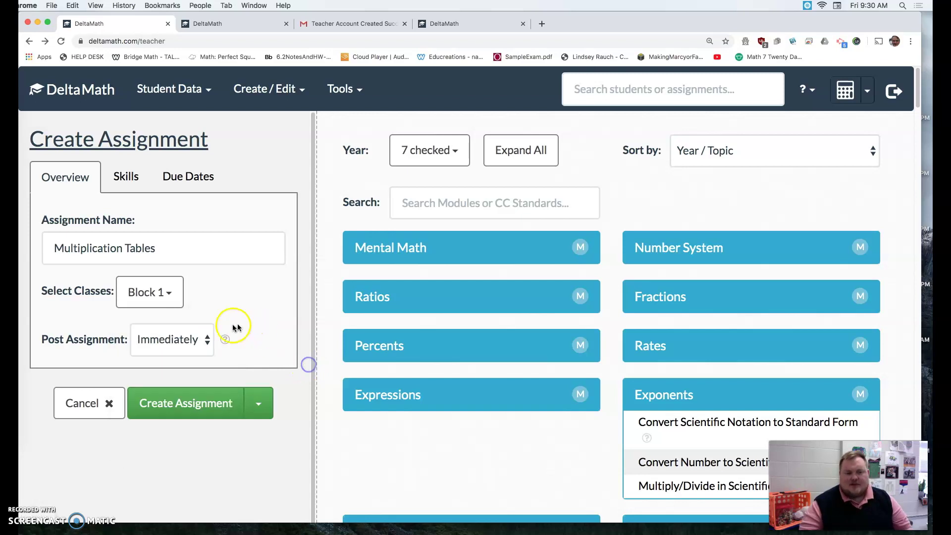
- Preview the Mental Math Multiplication Tables skill and its 100-second time to beat
click(124, 178)
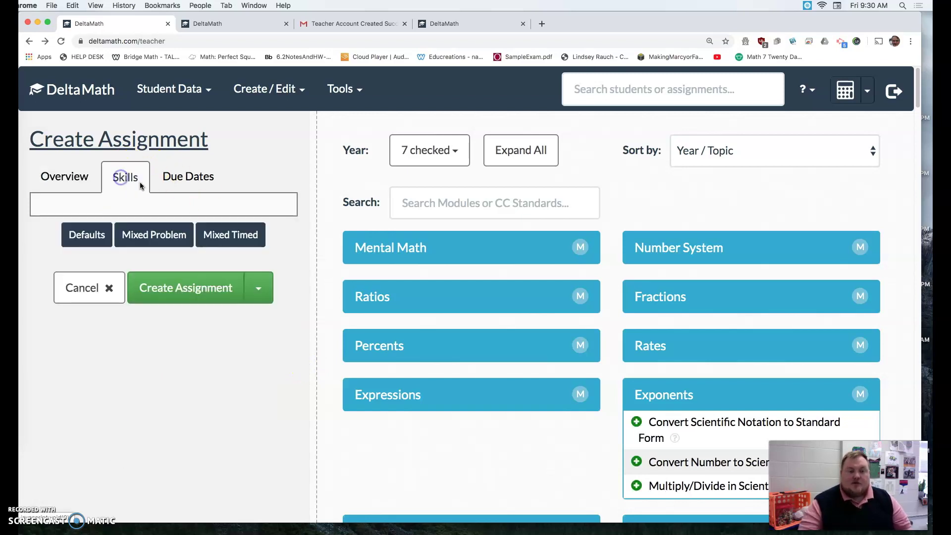
click(581, 252)
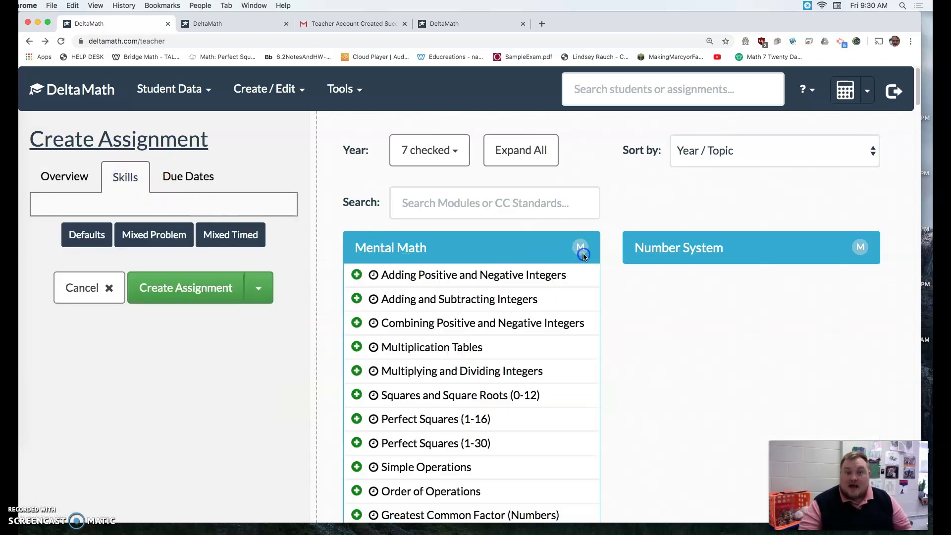
click(461, 348)
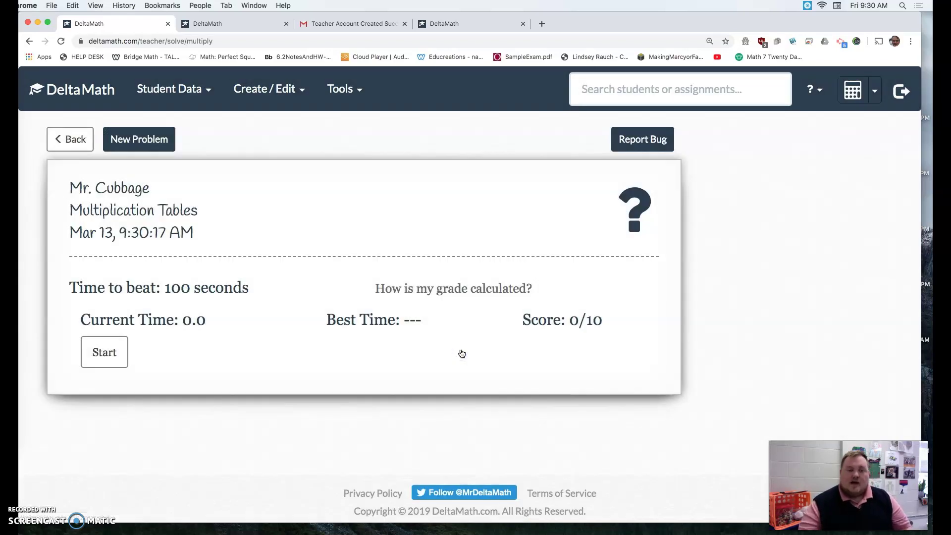
drag(170, 283, 241, 290)
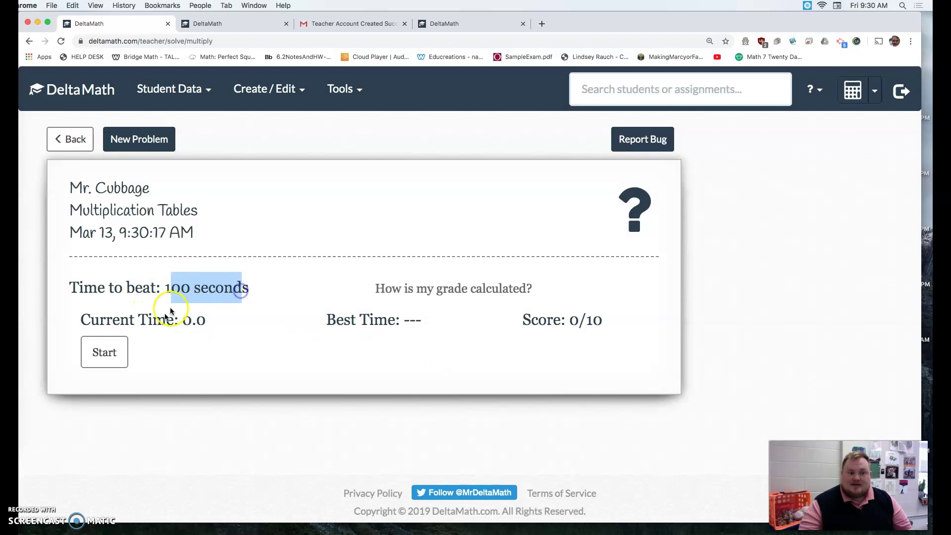
click(204, 295)
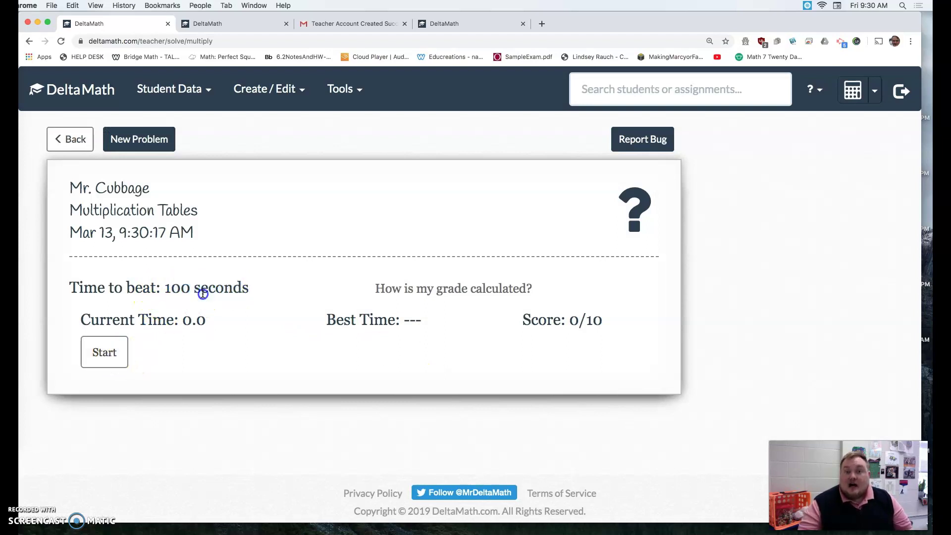
- Try the timed drill, answering 24, 10 and 40, then restart it
click(121, 343)
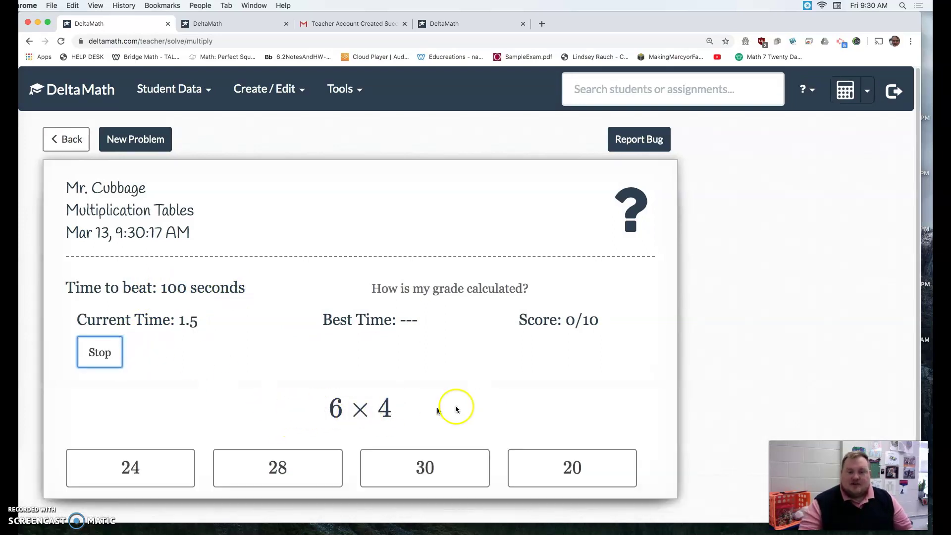
click(135, 460)
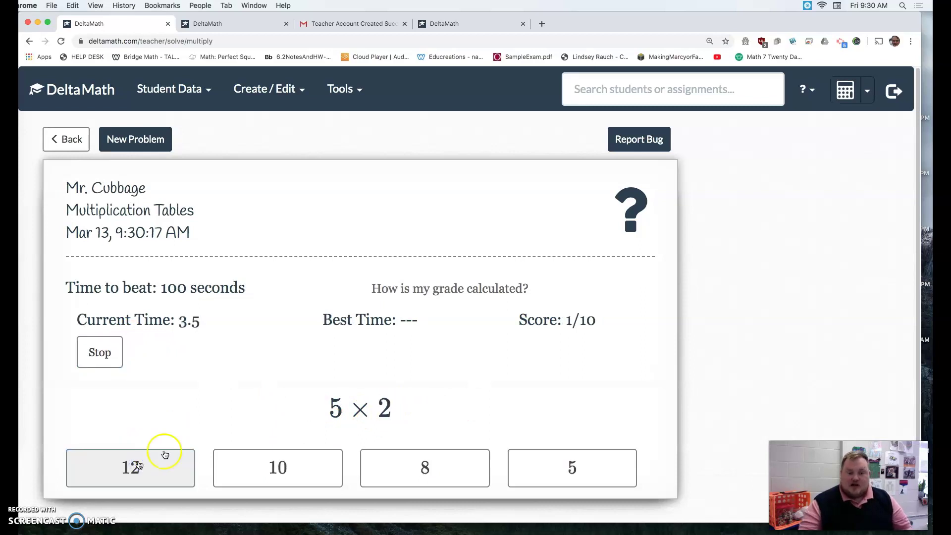
click(266, 467)
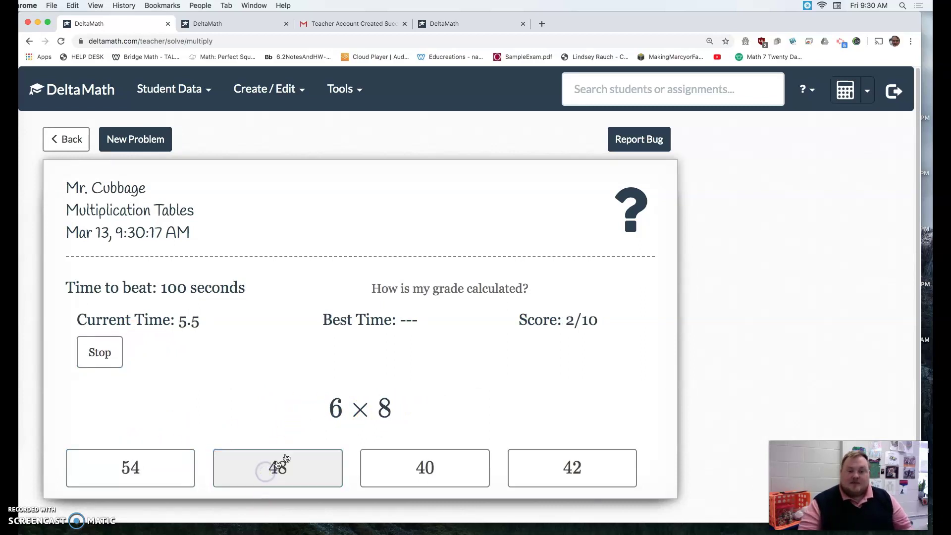
click(417, 478)
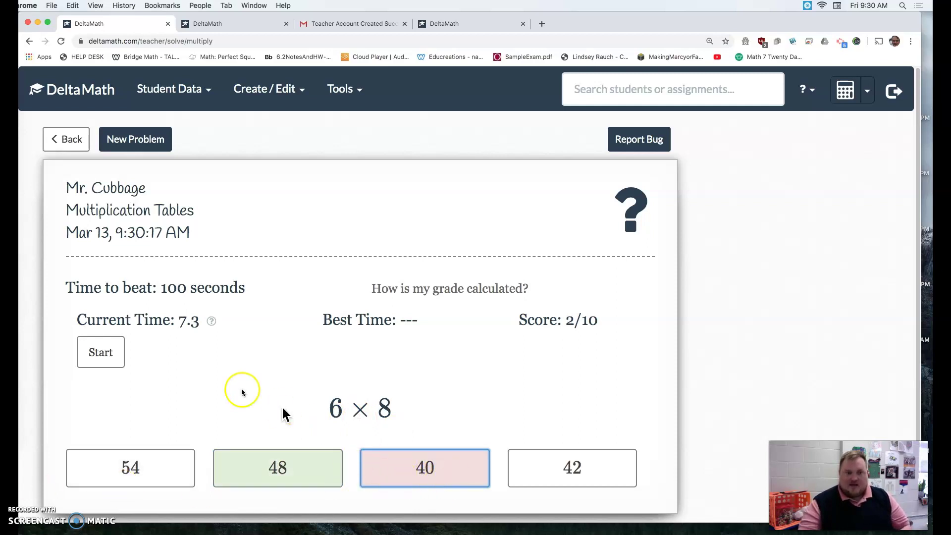
click(112, 352)
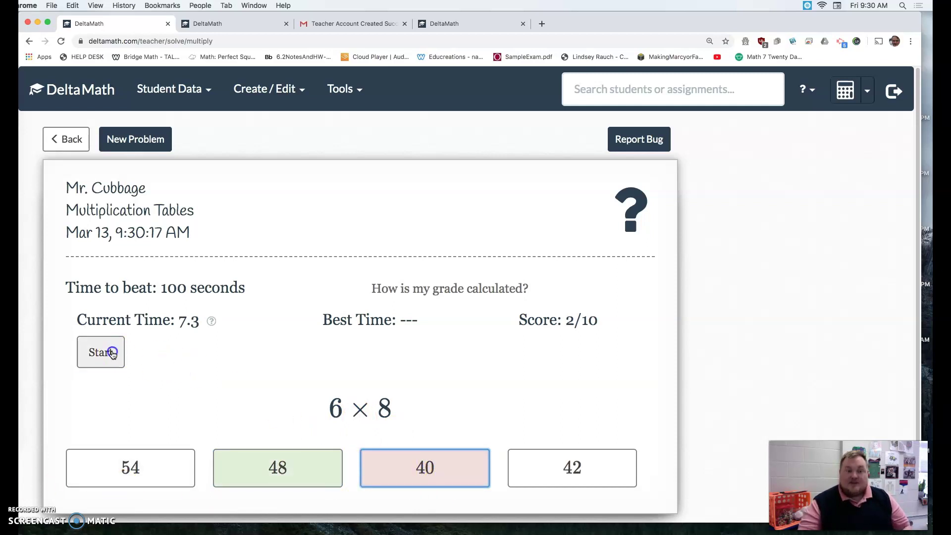
- Add the Multiplication Tables skill with 30 required in 300 seconds
click(54, 135)
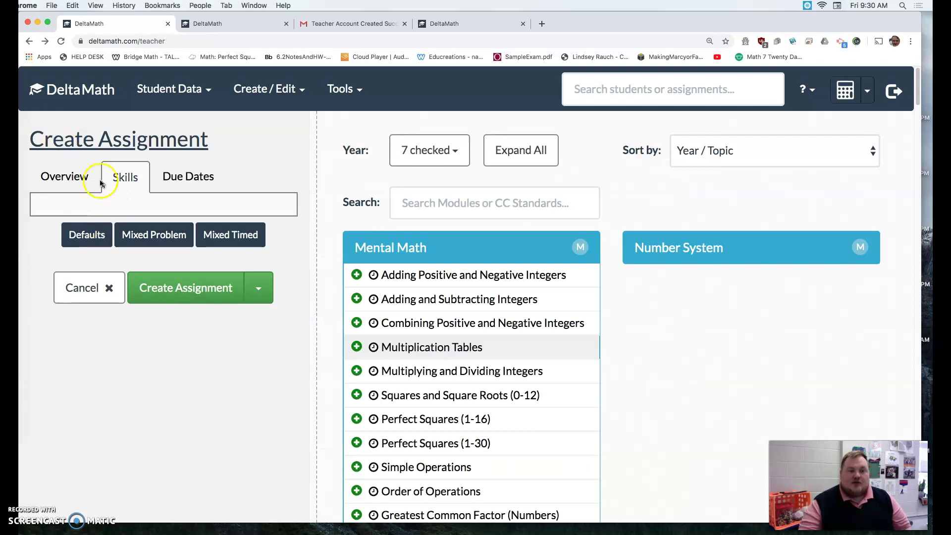
click(357, 346)
drag(112, 235, 98, 235)
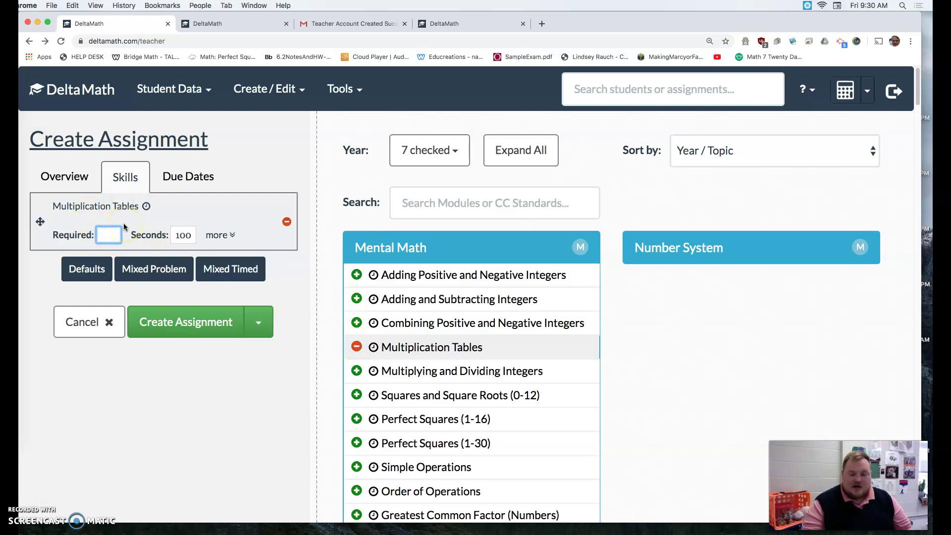
click(178, 235)
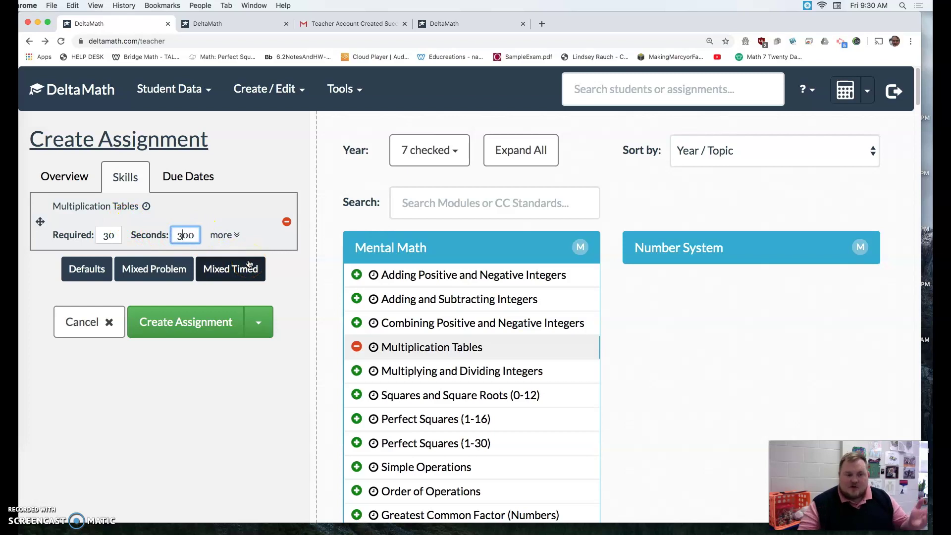
- Set the due date to March 17, 2020 and save the assignment
click(183, 173)
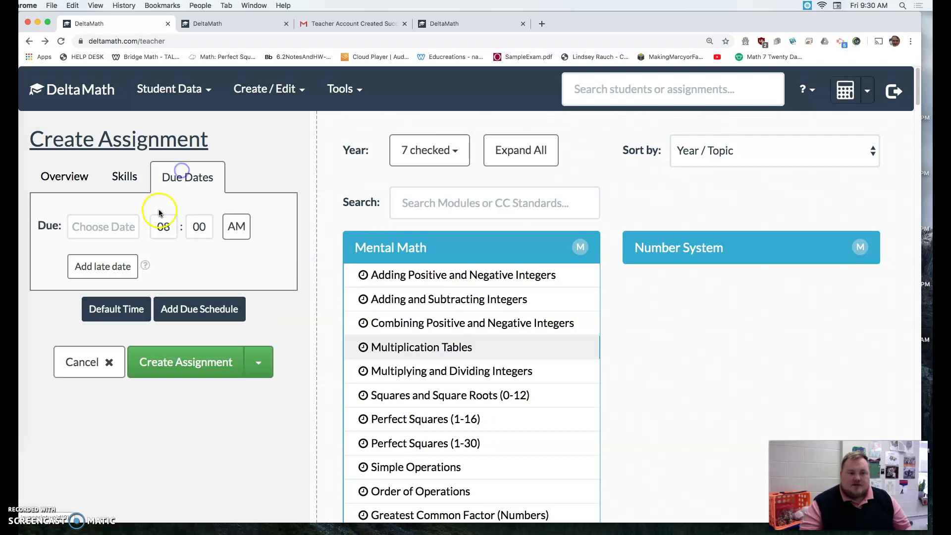
click(117, 227)
click(113, 371)
click(175, 362)
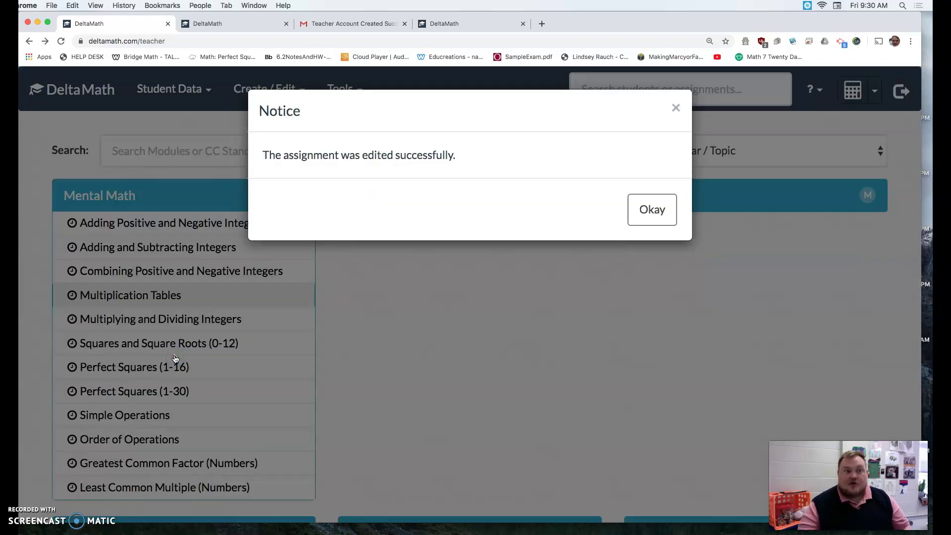
click(652, 209)
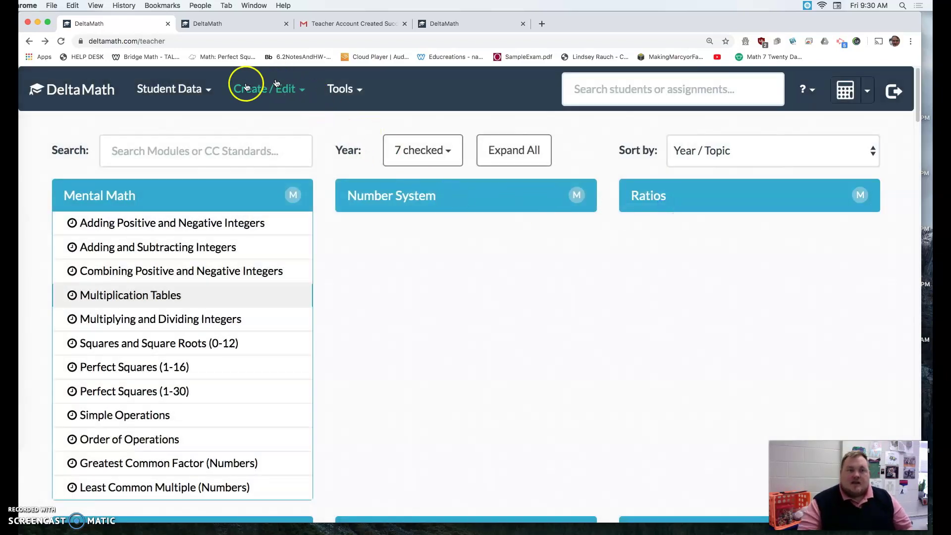
- Open the Assignment Summary and filter it to the Block 1 class
click(206, 93)
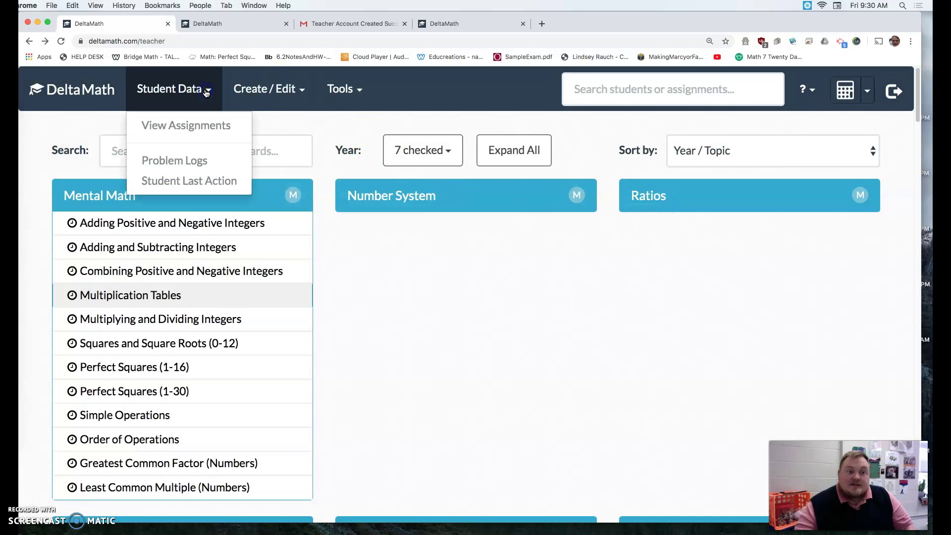
click(207, 127)
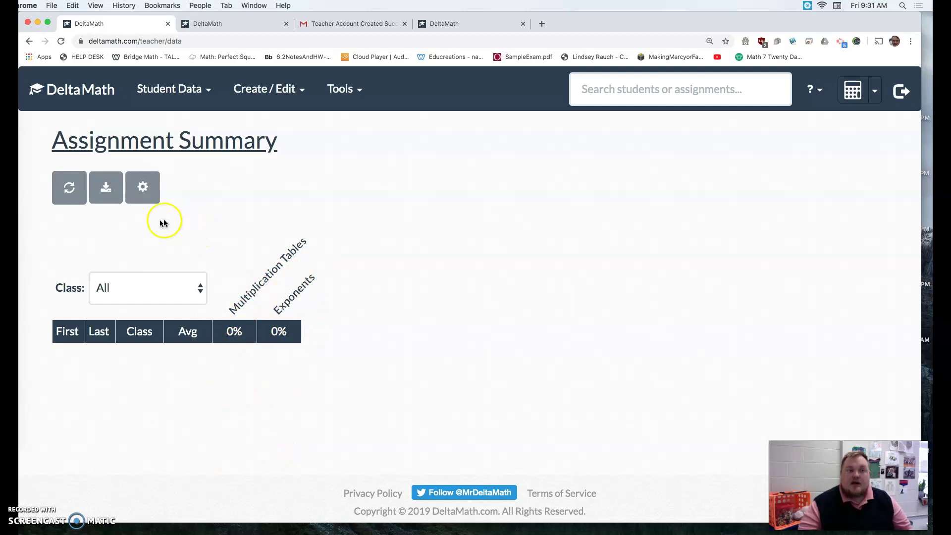
click(138, 287)
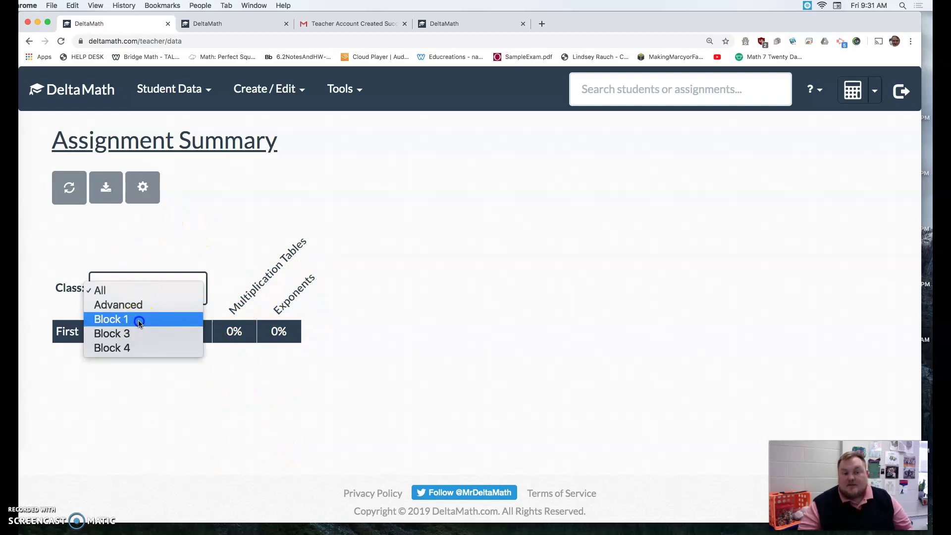
click(139, 319)
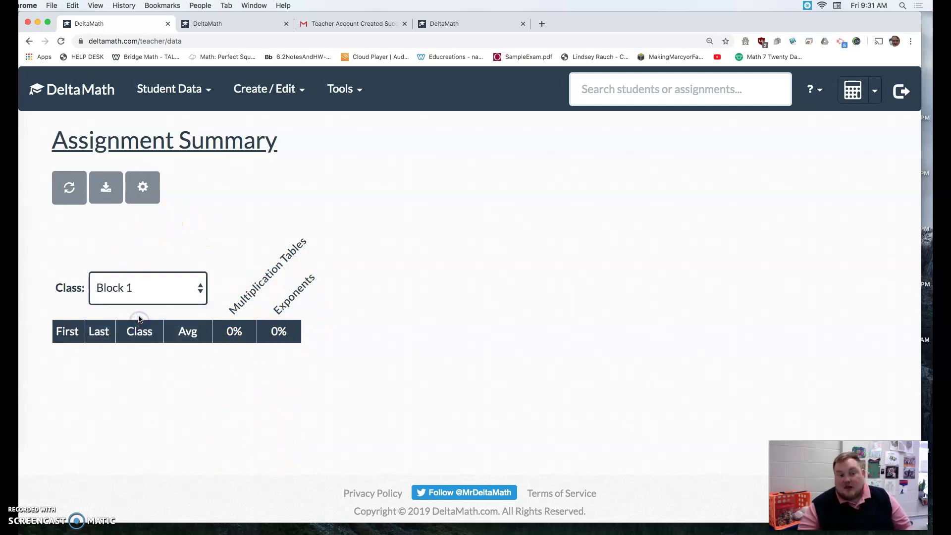
- View the sample student page as Advanced and open the Convert Scientific Notation problem
click(354, 93)
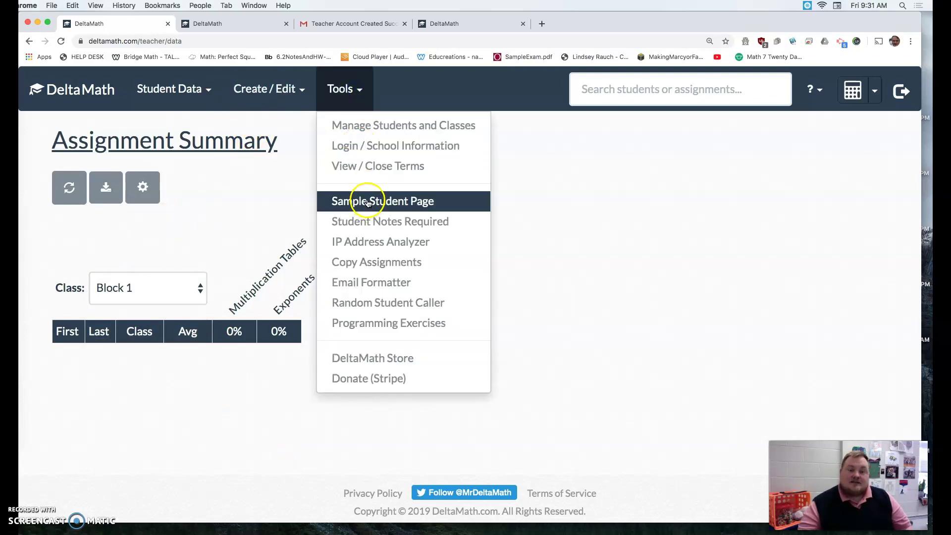
click(364, 93)
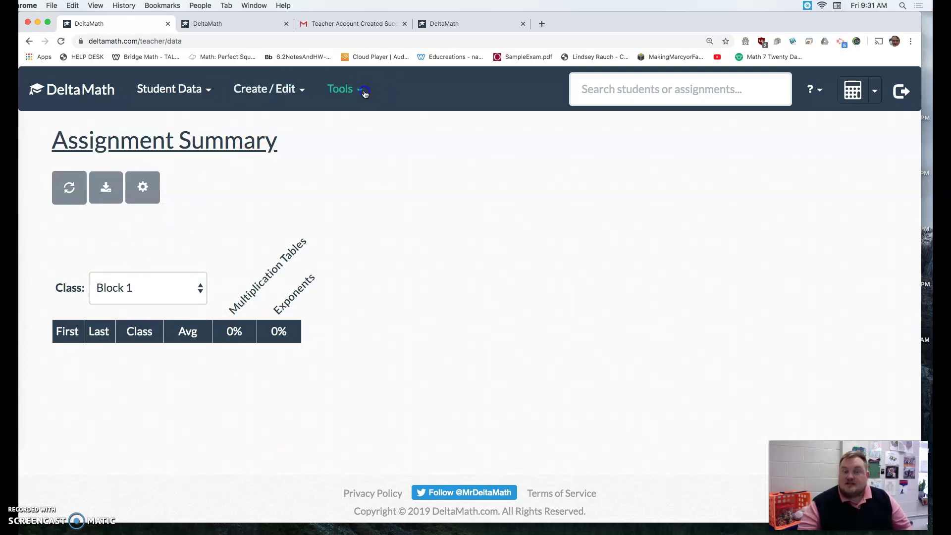
click(364, 93)
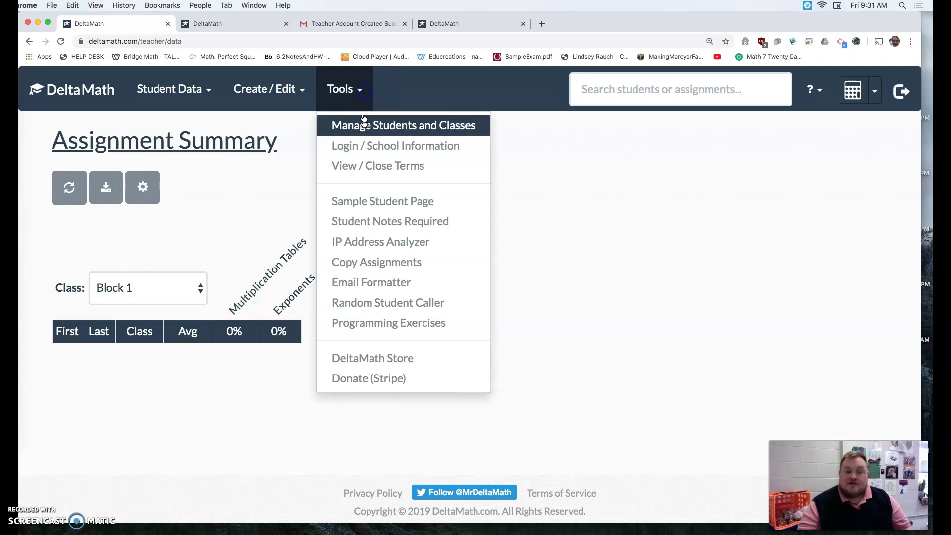
click(369, 202)
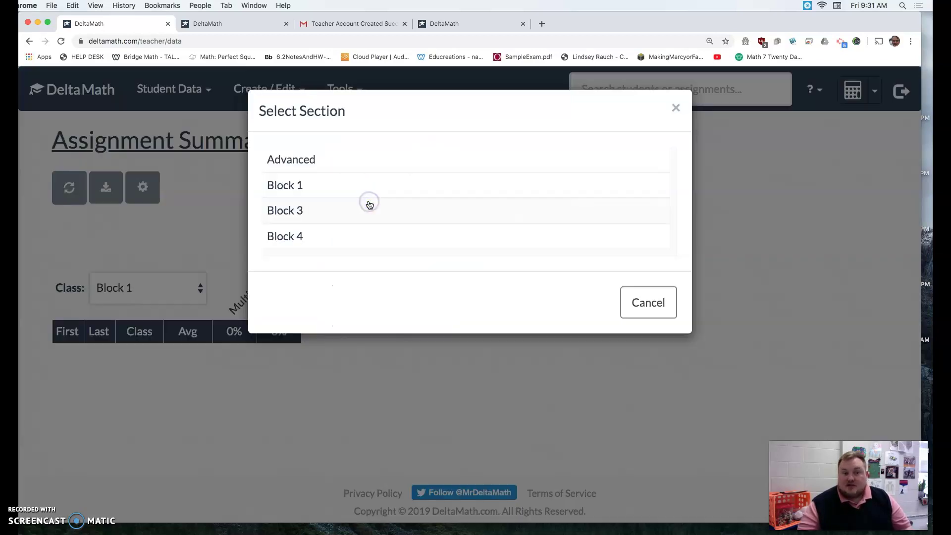
click(304, 162)
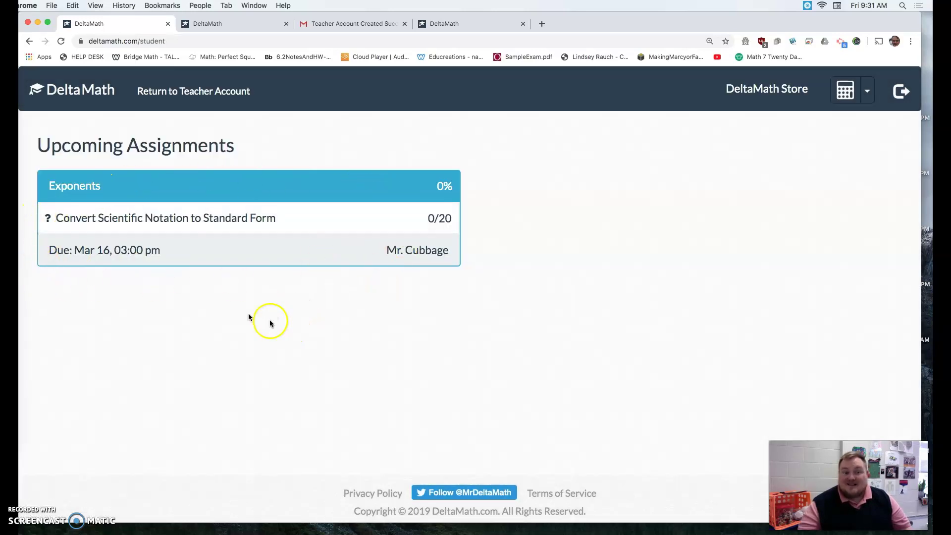
click(163, 218)
- Review the problem's Record 0/20, score, 1 off penalty and Complete 0% details
mouse_move(75, 177)
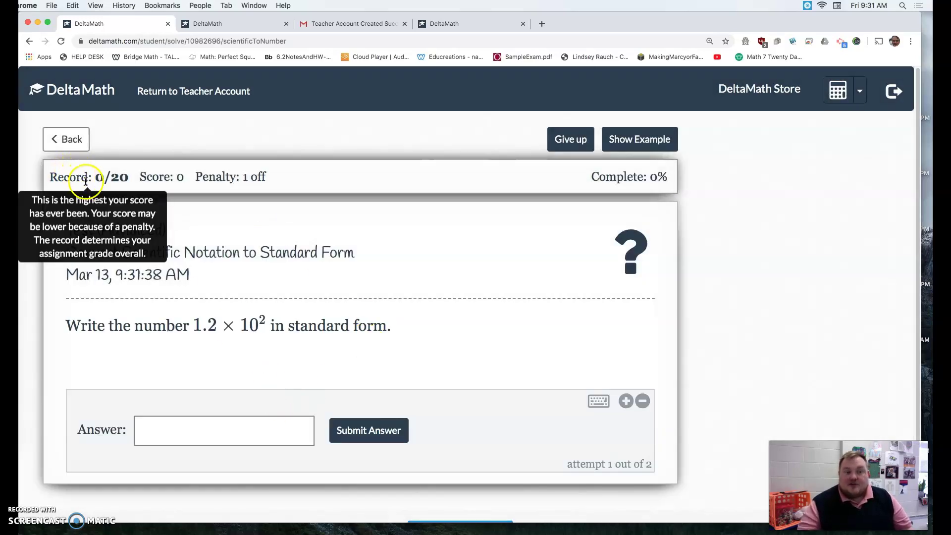
drag(102, 176, 49, 177)
click(138, 180)
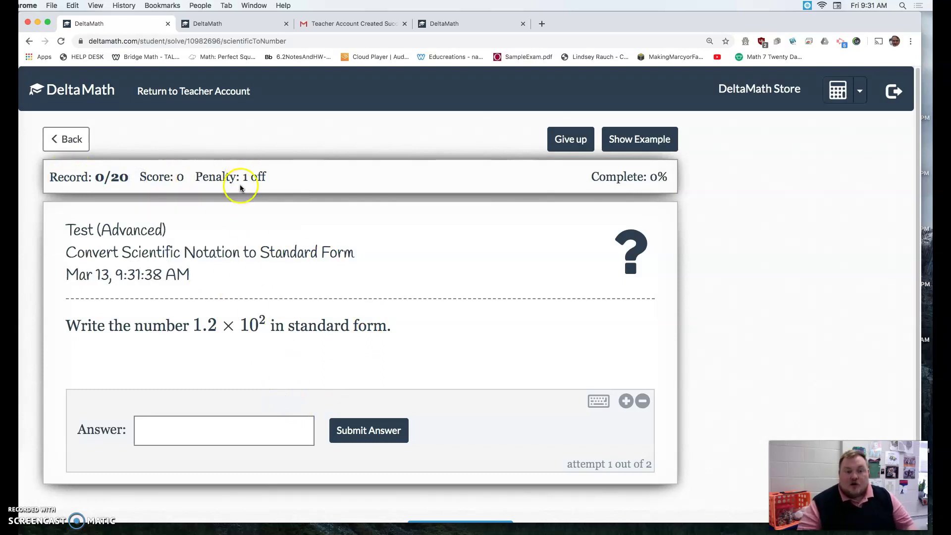
mouse_move(244, 178)
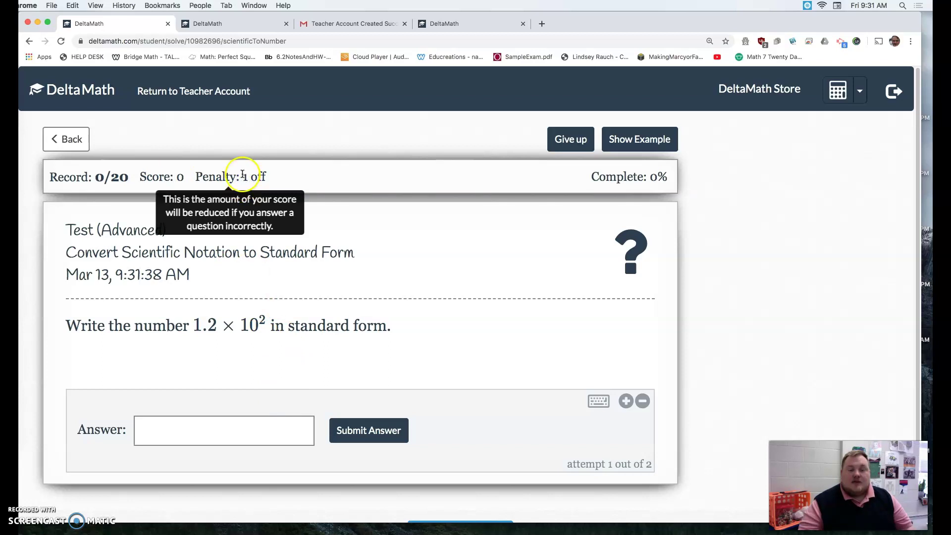
drag(262, 175, 274, 176)
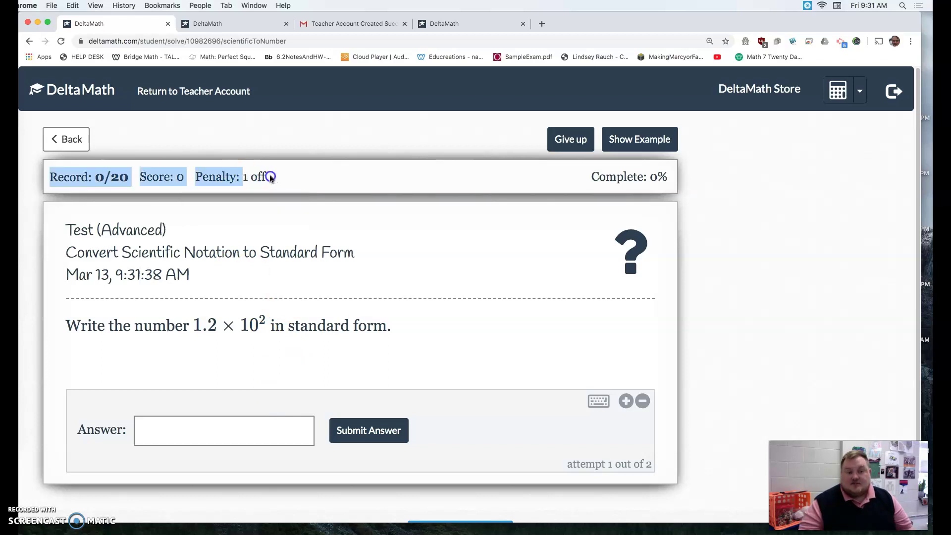
double_click(263, 177)
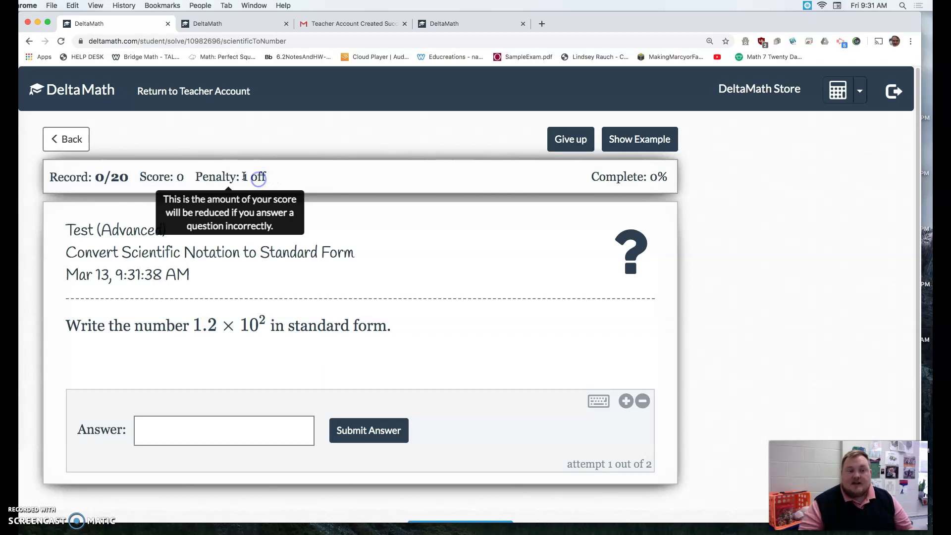
drag(245, 176, 271, 178)
double_click(103, 175)
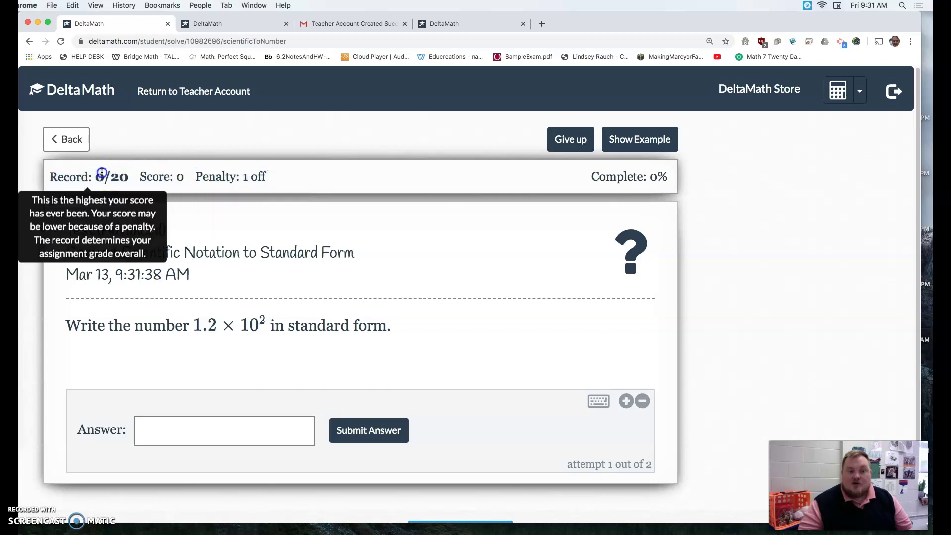
double_click(263, 170)
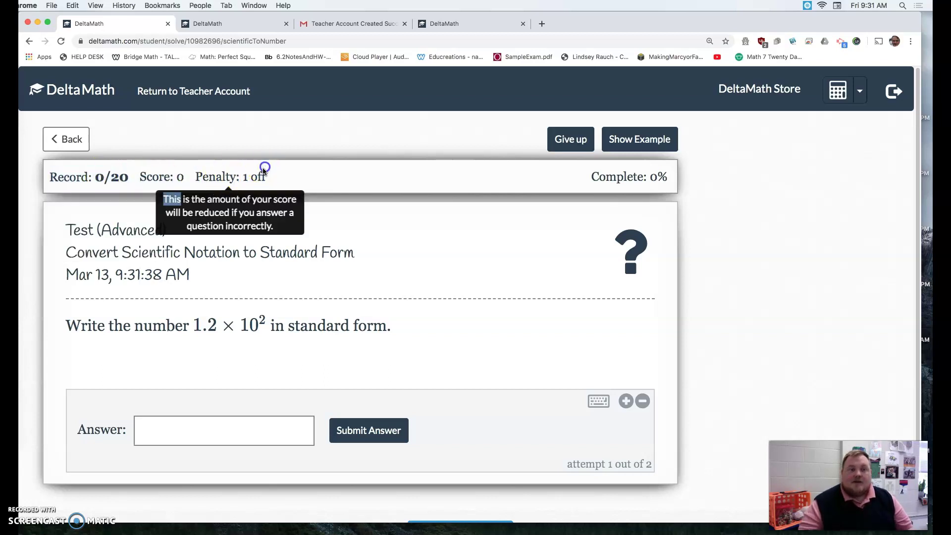
mouse_move(98, 171)
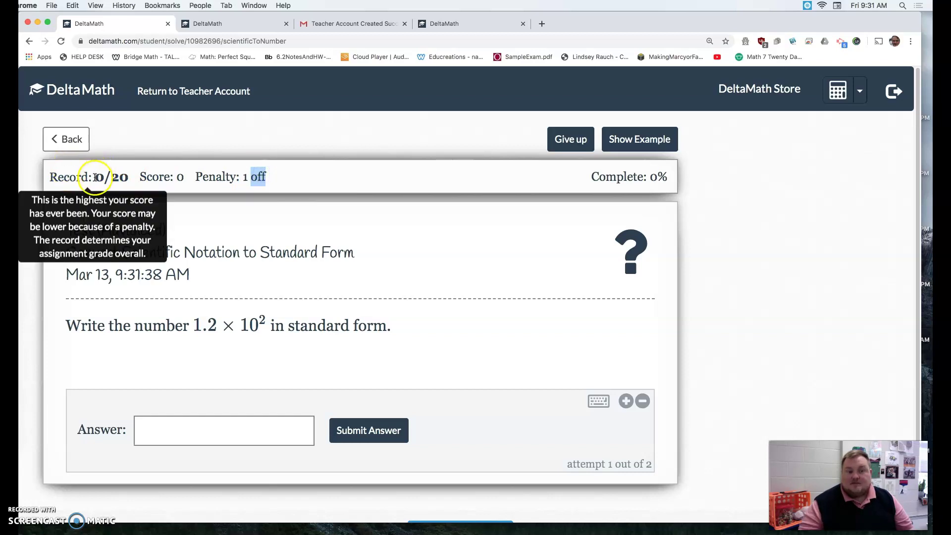
drag(138, 176, 318, 180)
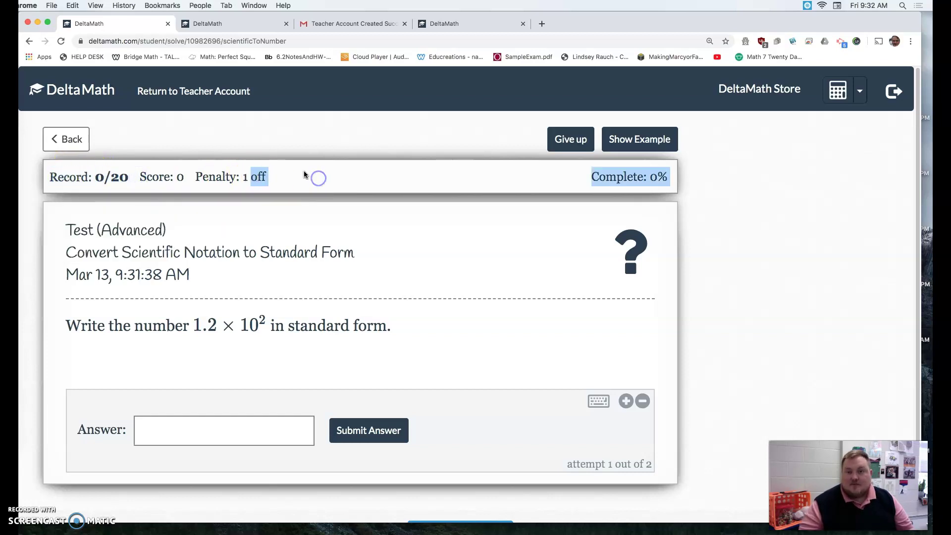
- Return to the teacher account and open the Exponents assignment for editing
click(70, 139)
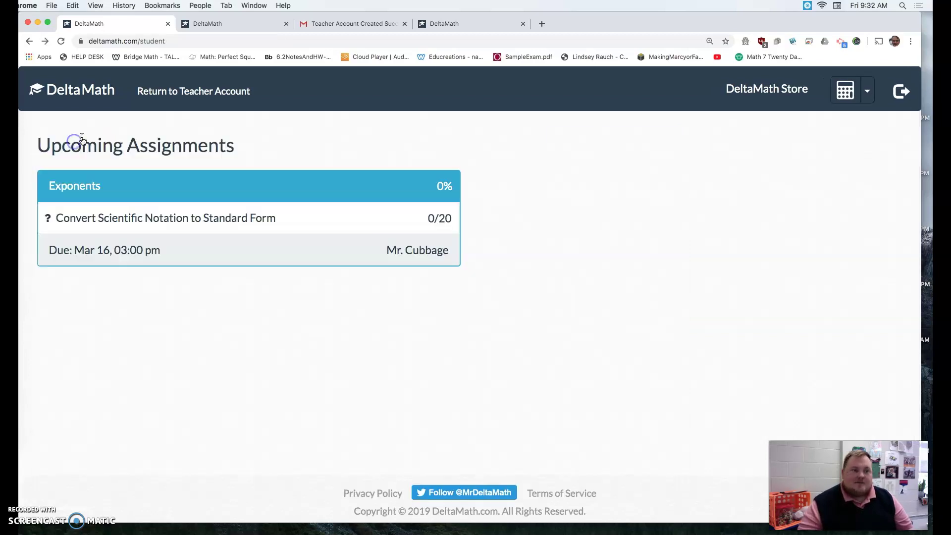
click(346, 165)
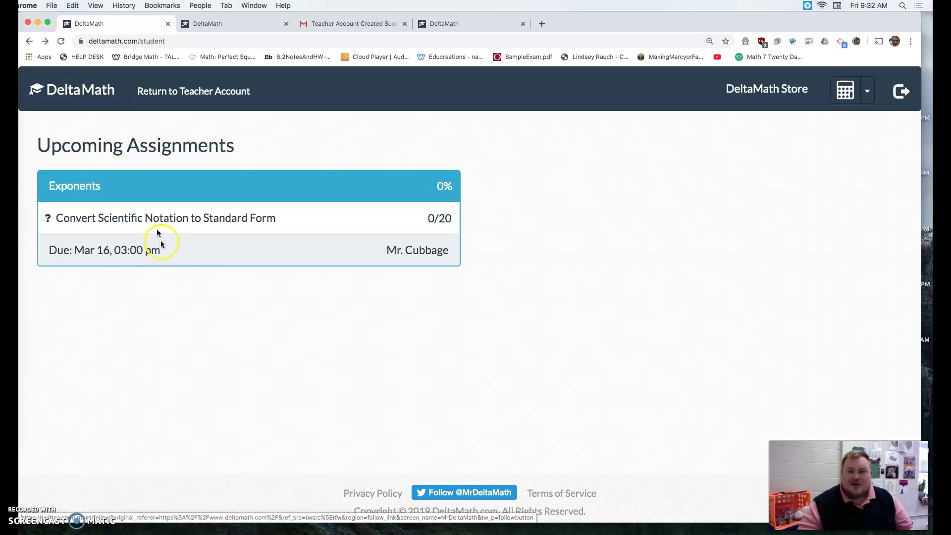
click(172, 99)
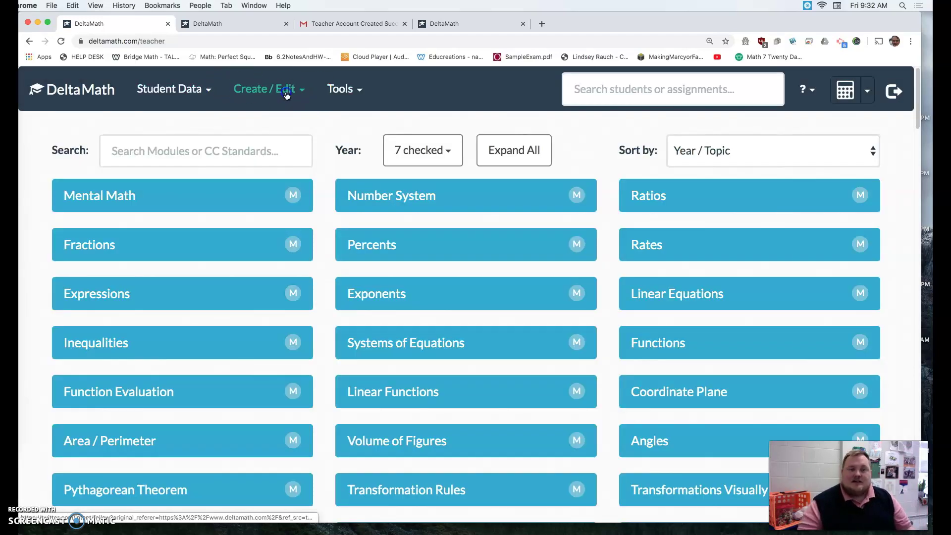
click(286, 95)
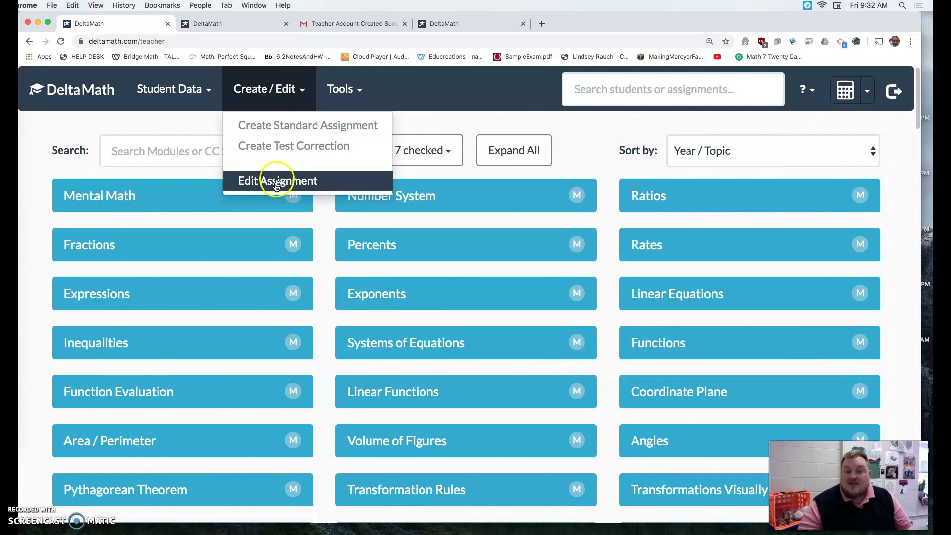
click(300, 94)
click(300, 94)
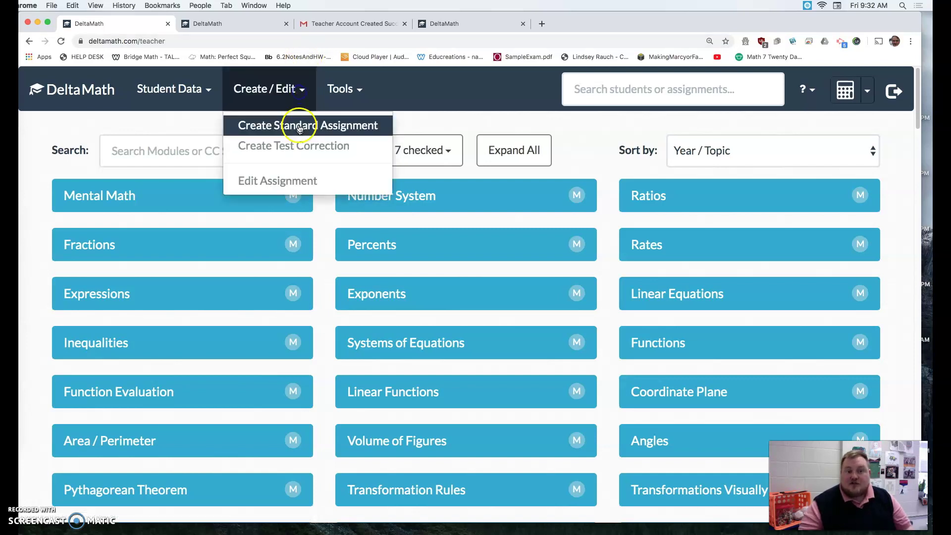
click(287, 186)
click(287, 186)
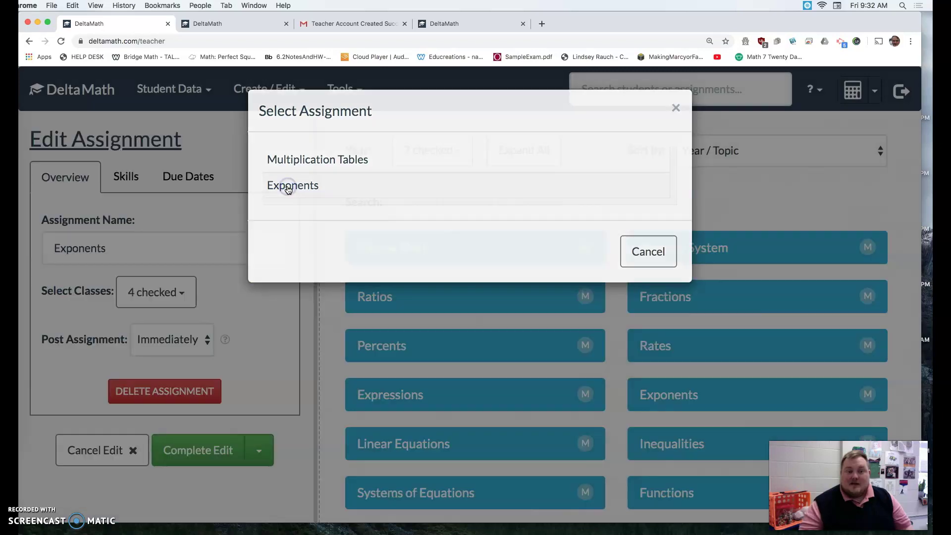
- Add Convert Number to Scientific Notation to its skills and save the edit
click(181, 178)
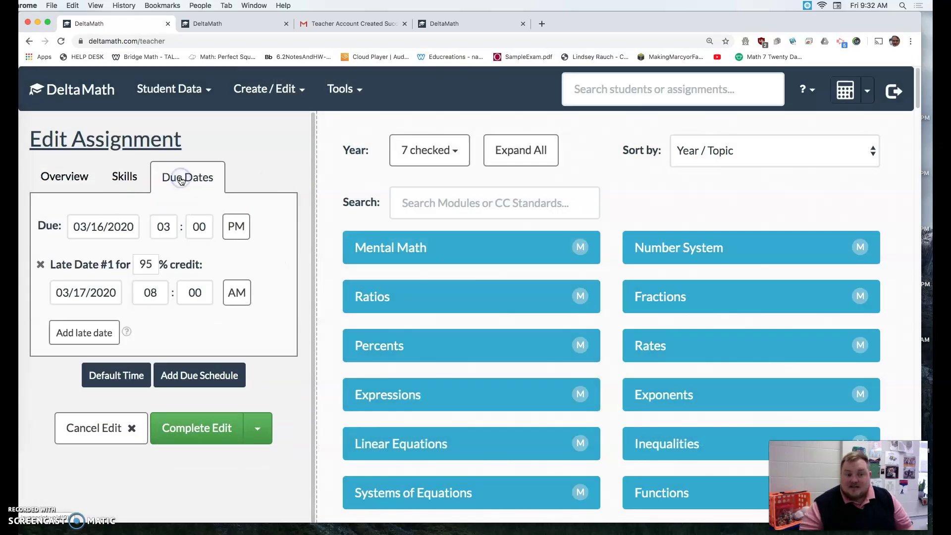
click(117, 176)
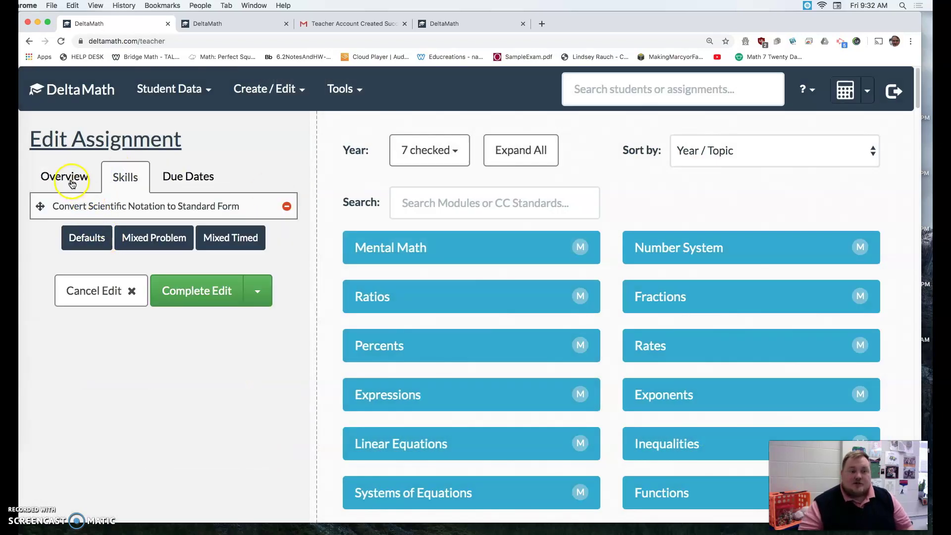
click(680, 403)
scroll(664, 433, down, 1)
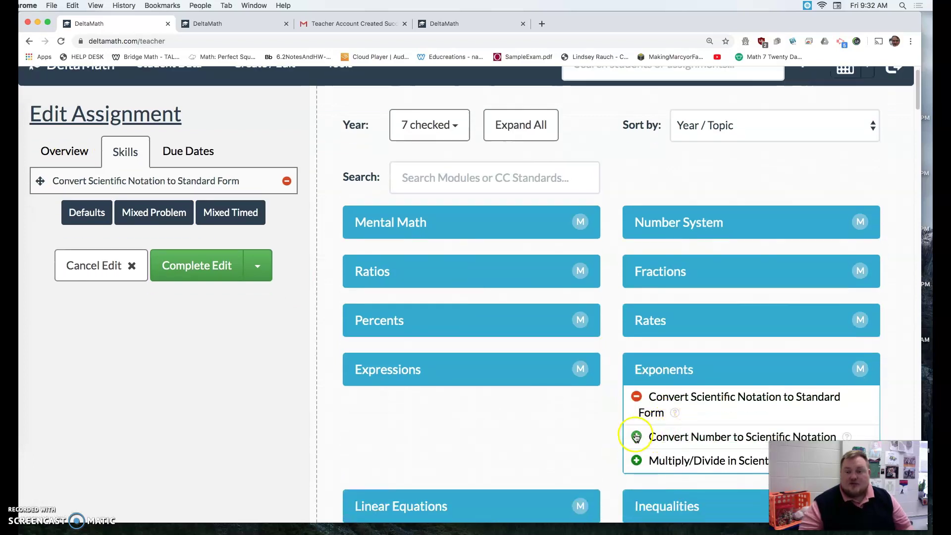
click(635, 436)
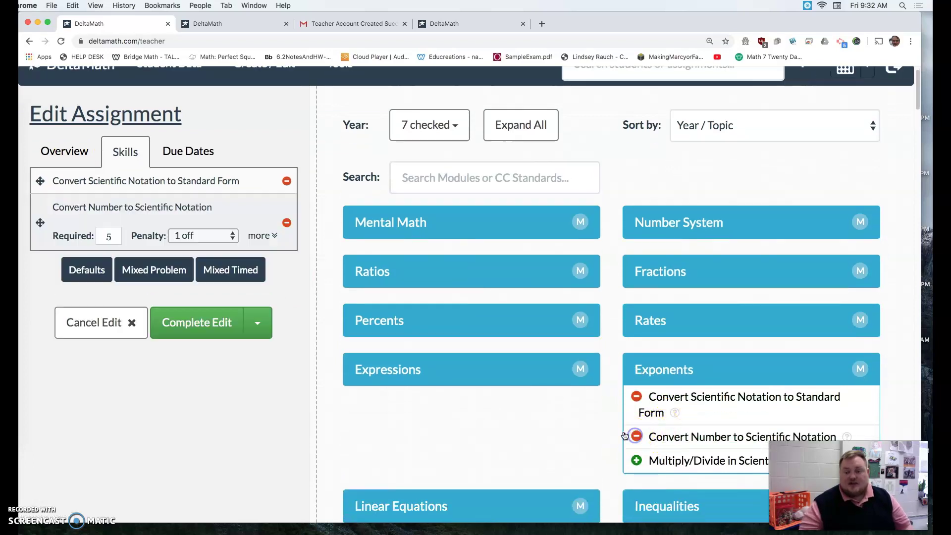
click(176, 327)
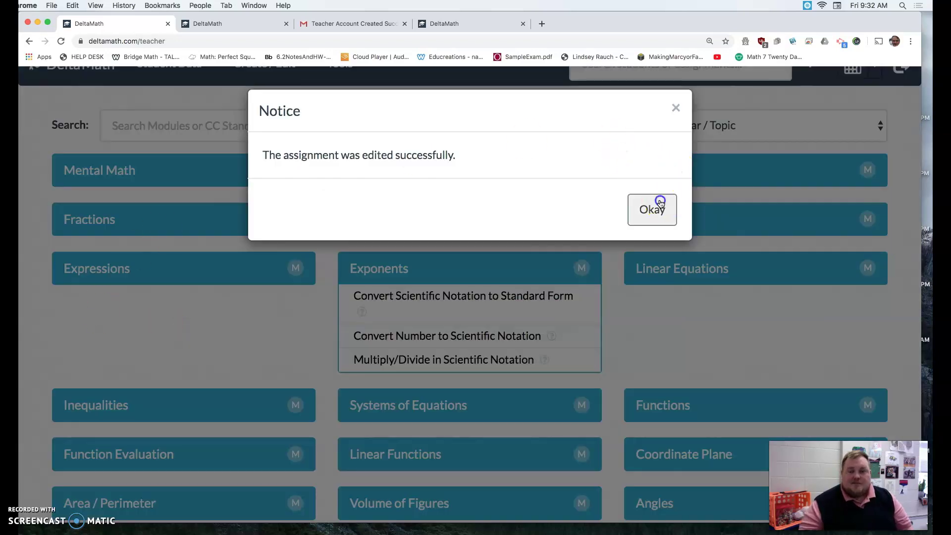
click(660, 201)
- Visit Student Last Action, then open Student Problem Logs and close the Tools menu
scroll(218, 148, up, 1)
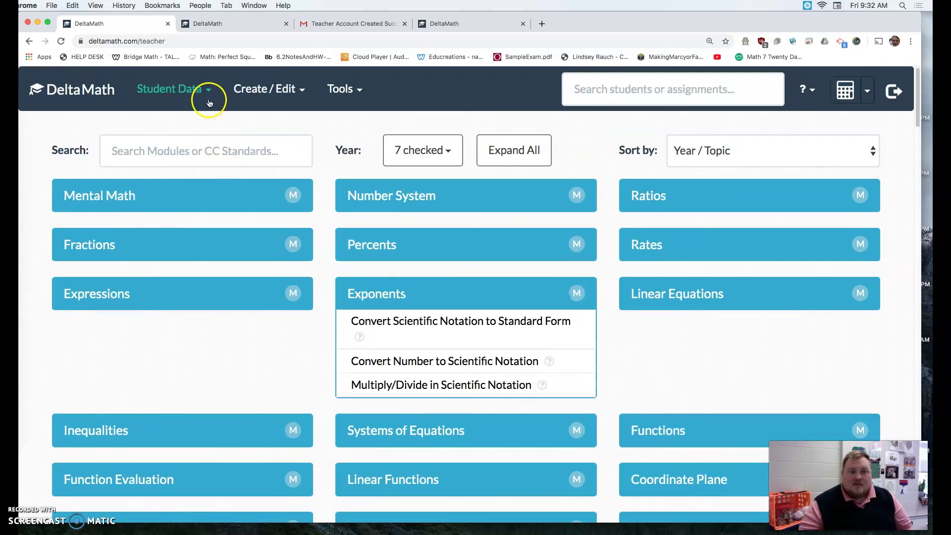
click(208, 93)
click(205, 180)
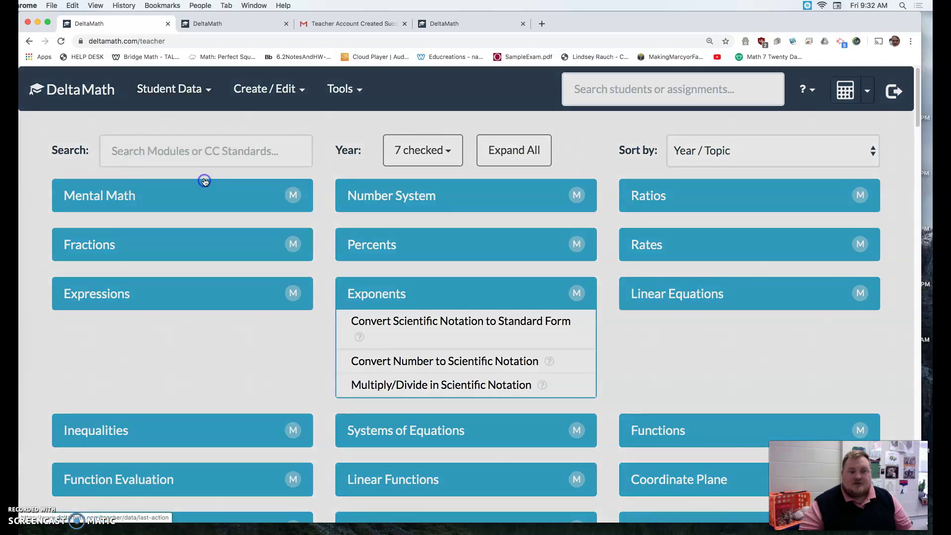
click(208, 92)
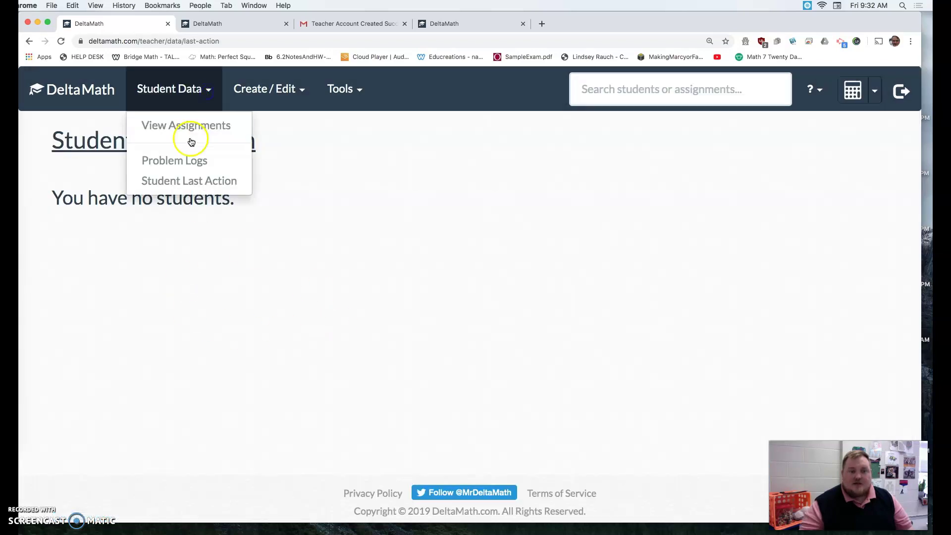
click(189, 162)
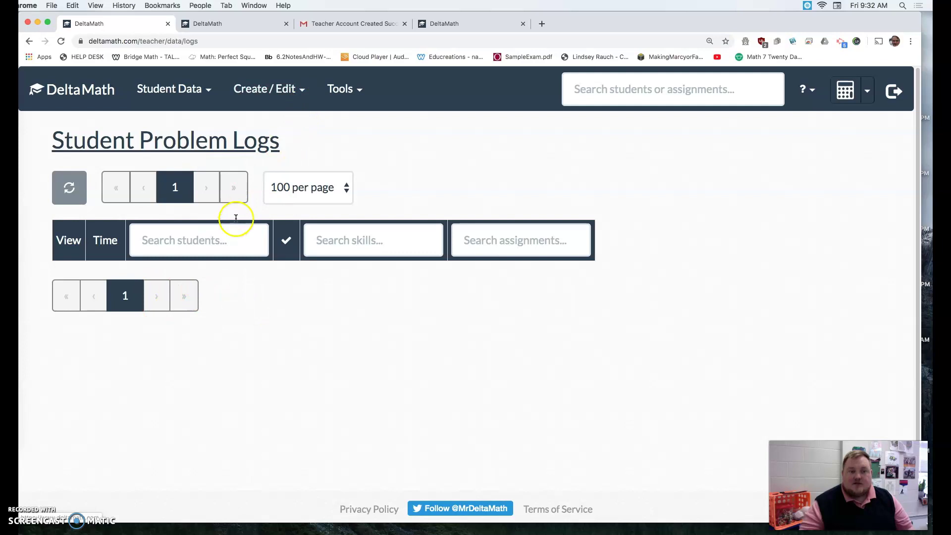
click(355, 86)
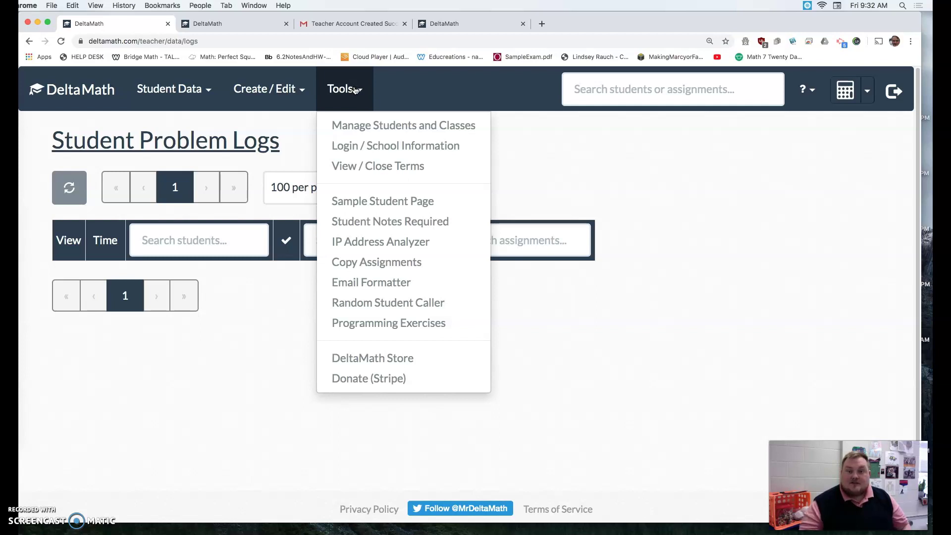
click(300, 124)
click(297, 127)
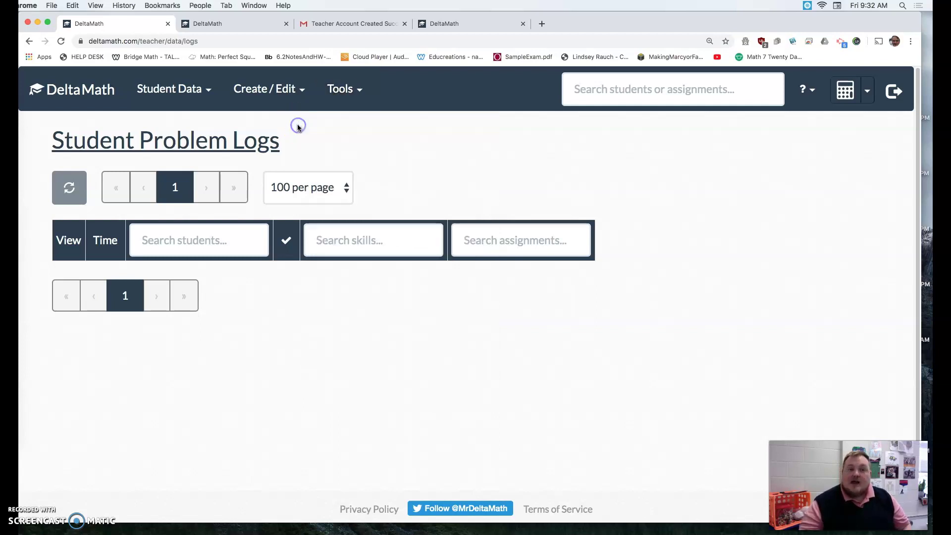